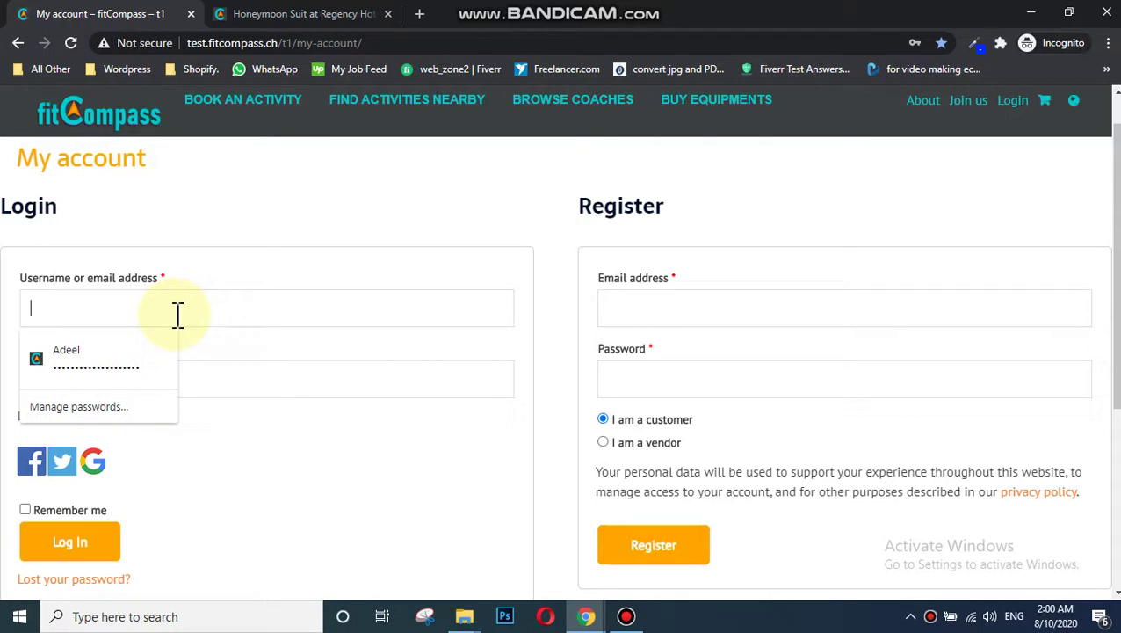
# Log in to the existing account with its e-mail address and password, choosing the Remember me option.
pyautogui.write('sardar')
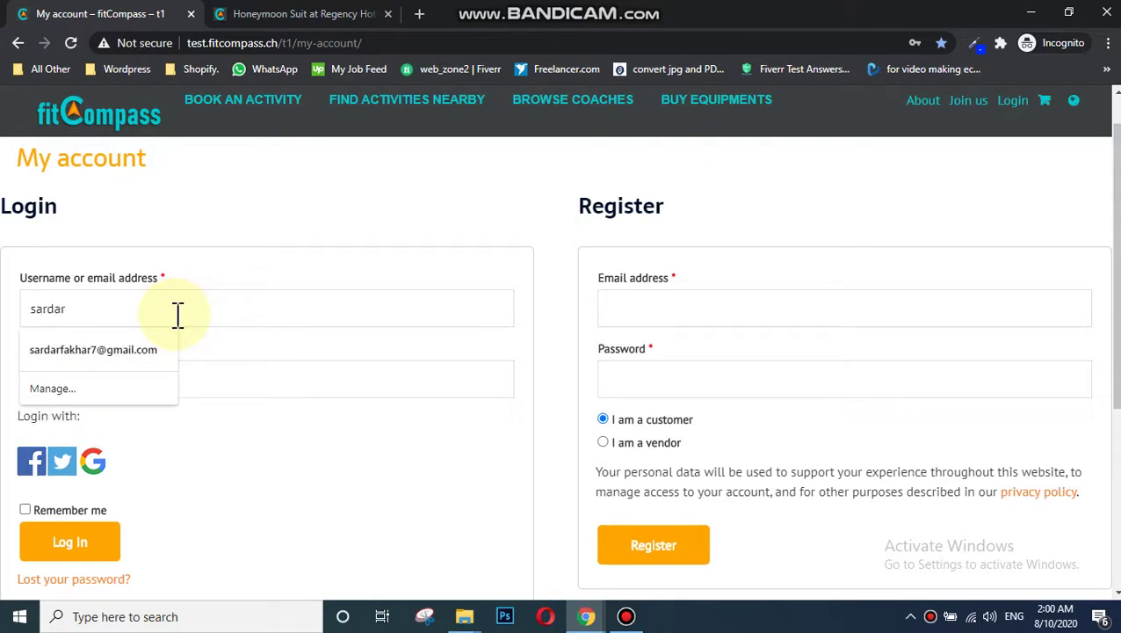
pyautogui.click(110, 364)
pyautogui.click(106, 371)
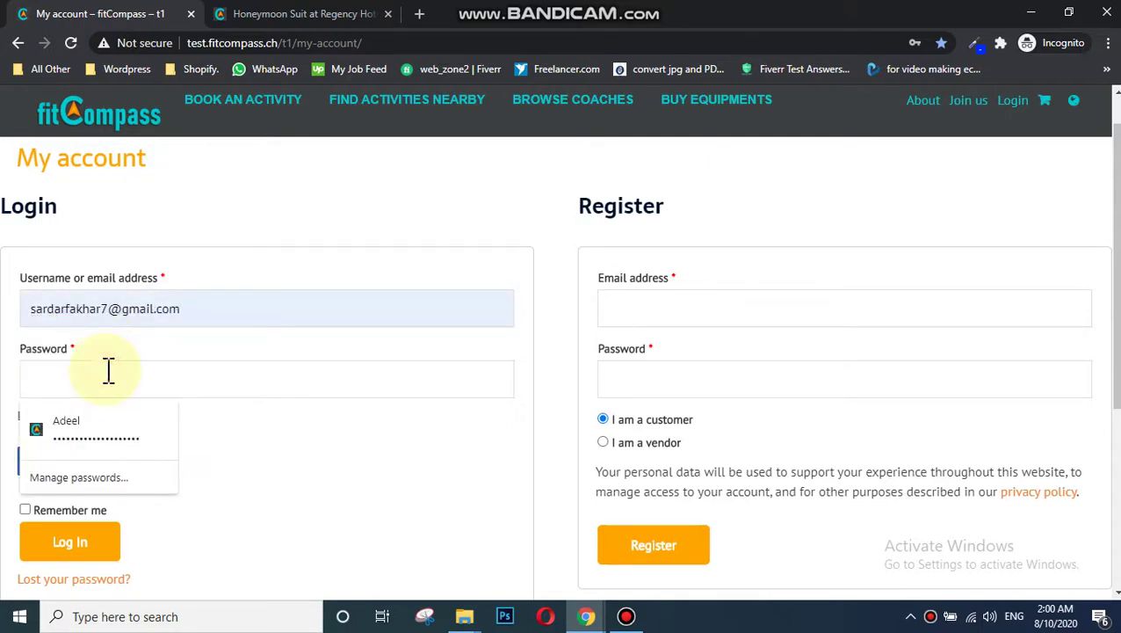
pyautogui.write('•••')
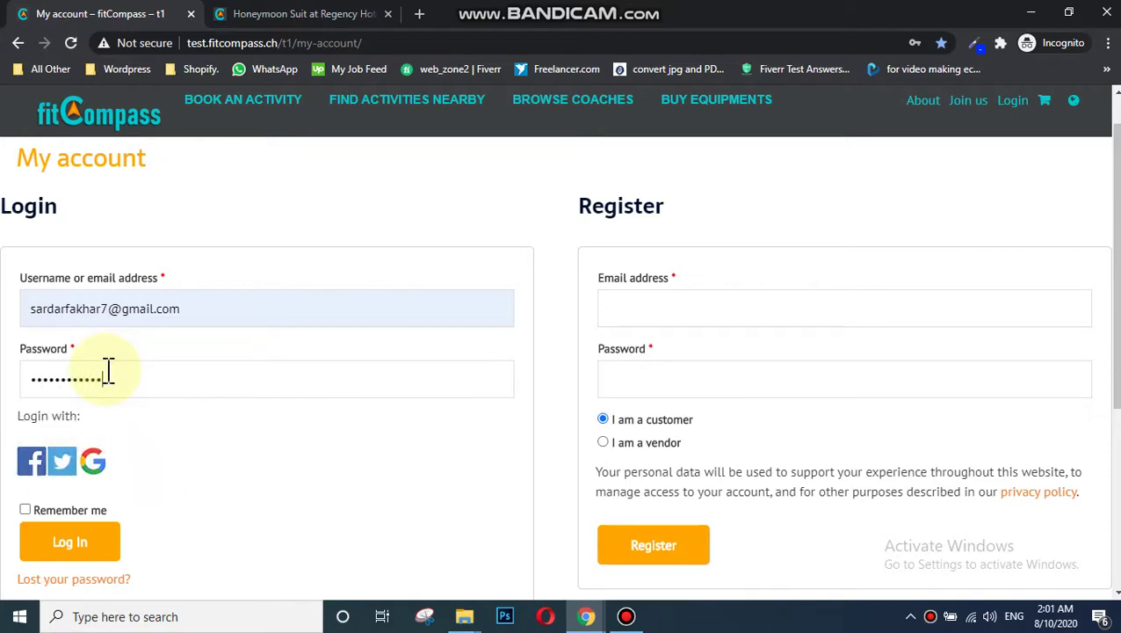
pyautogui.click(40, 506)
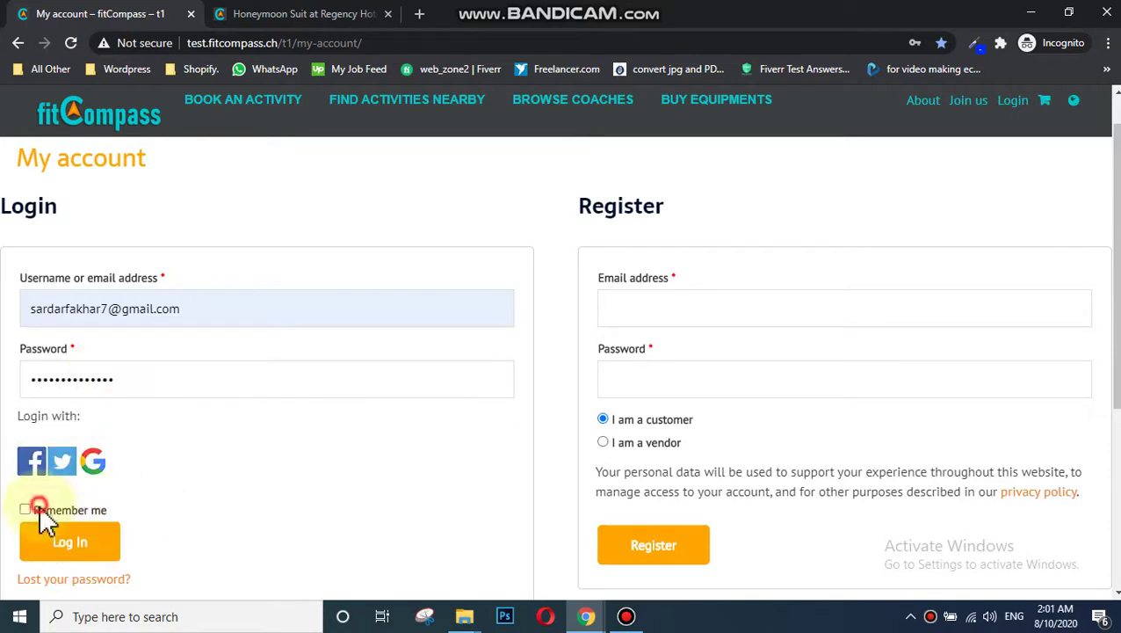
pyautogui.click(46, 538)
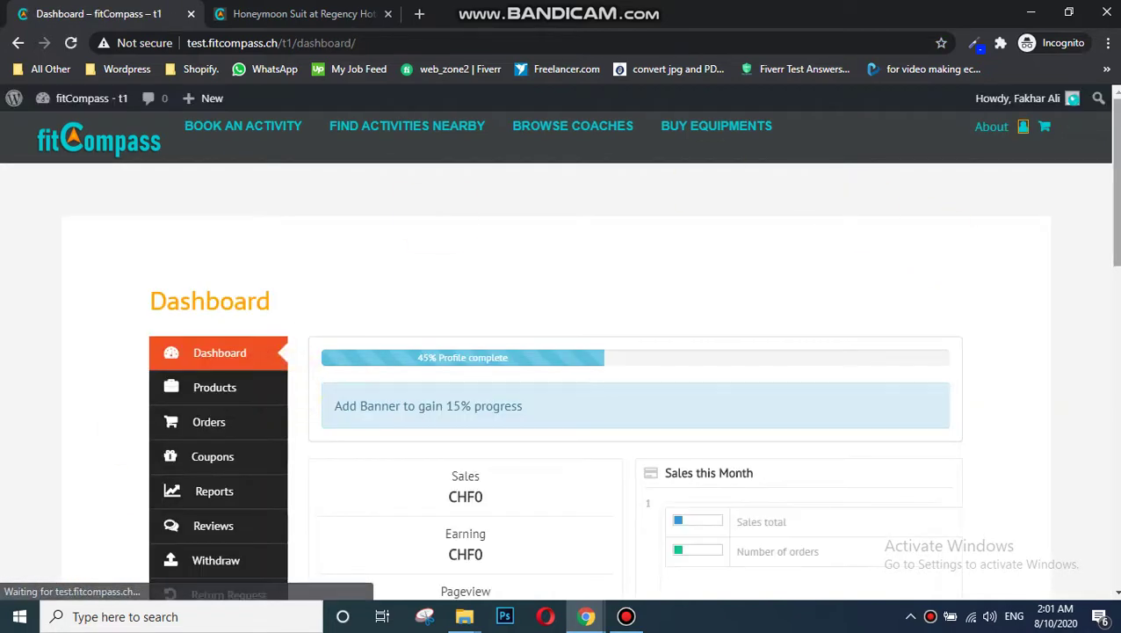
# Look over the vendor dashboard and its product list, and start a new product in the site's admin area.
pyautogui.scroll(-3, 633, 365)
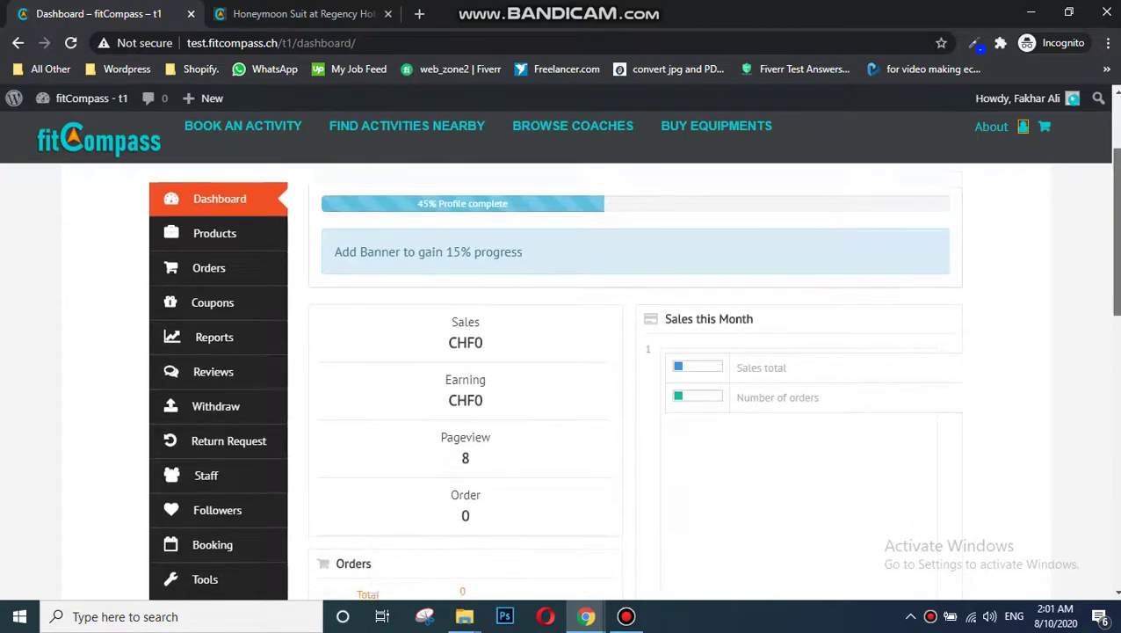
pyautogui.moveTo(1118, 217); pyautogui.dragTo(1120, 177)
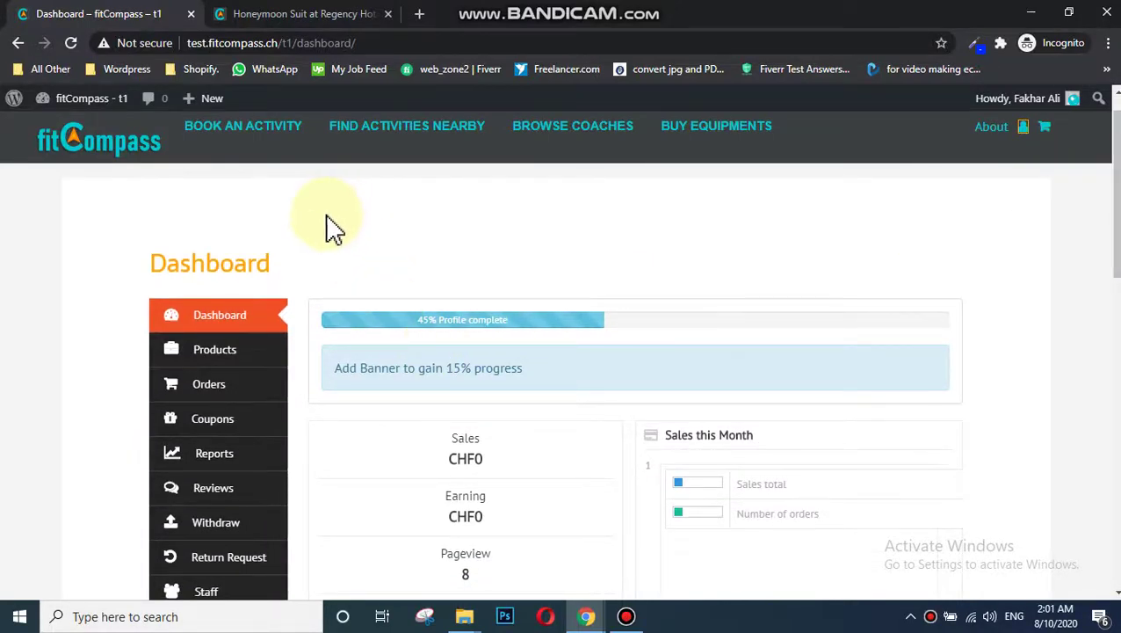
pyautogui.click(203, 351)
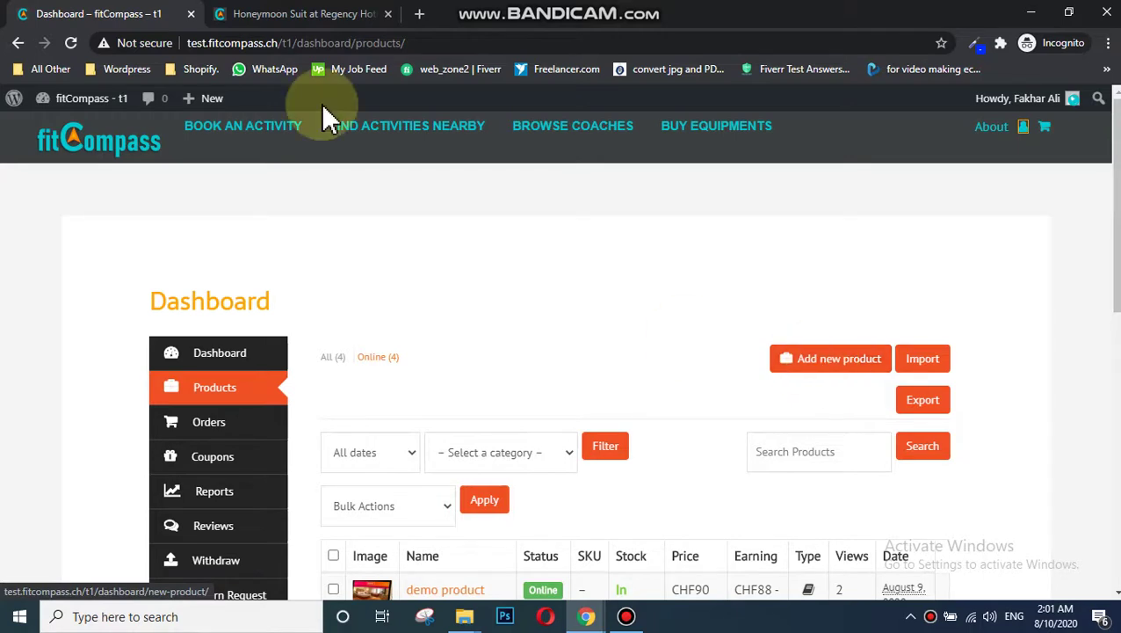
pyautogui.moveTo(214, 109)
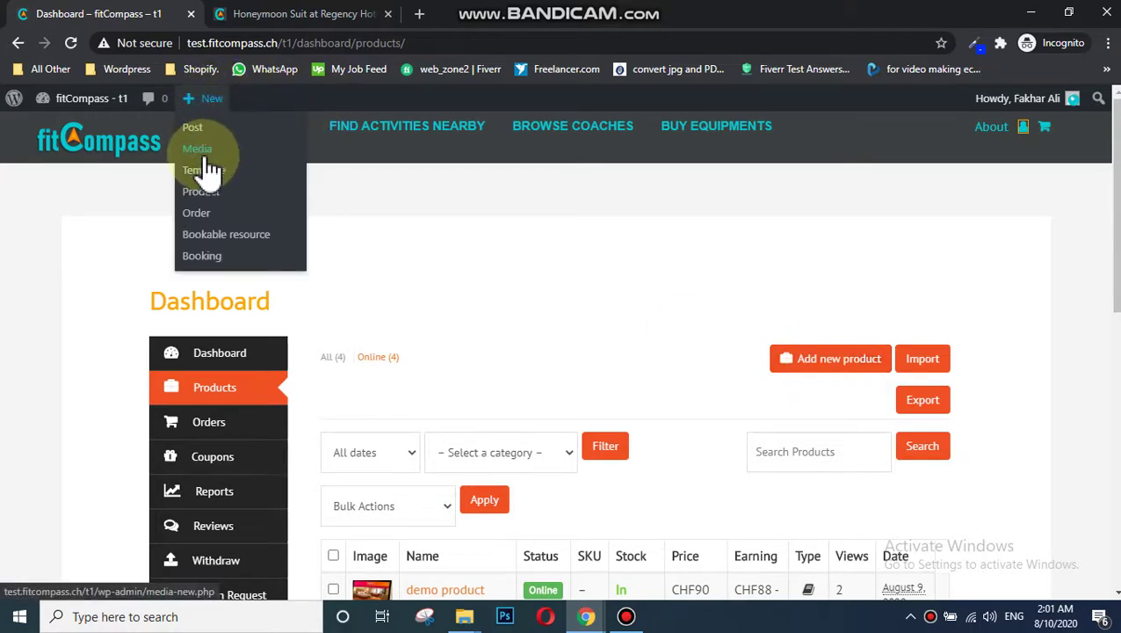
pyautogui.click(207, 193)
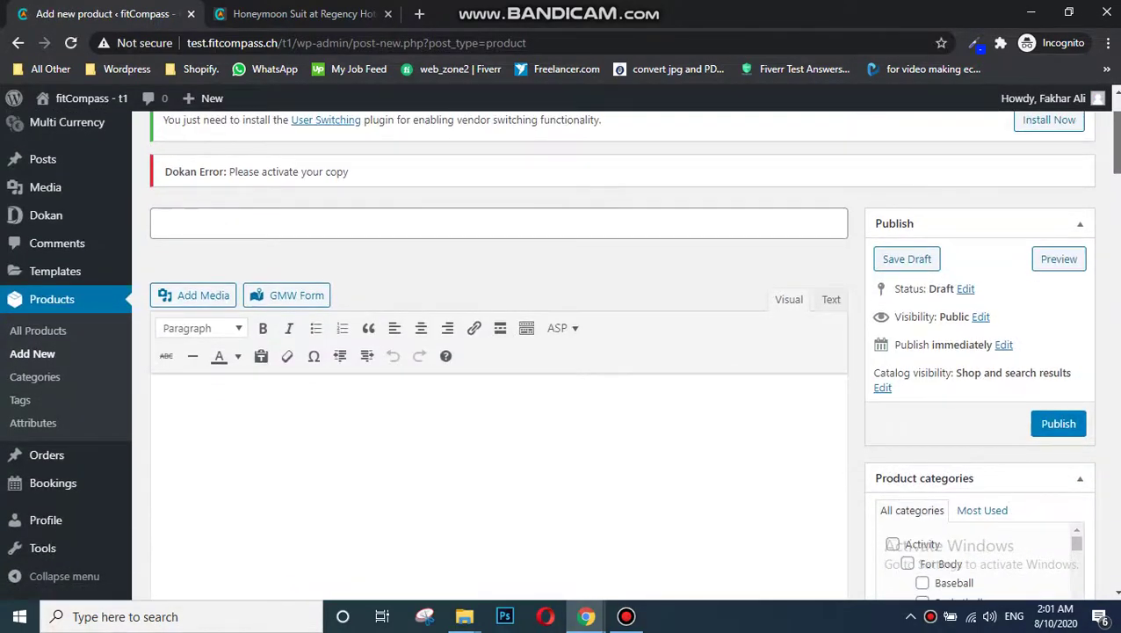
# Title the product Demo2 and fill its description with repeated pasted copies of the Facebook page link.
pyautogui.click(232, 223)
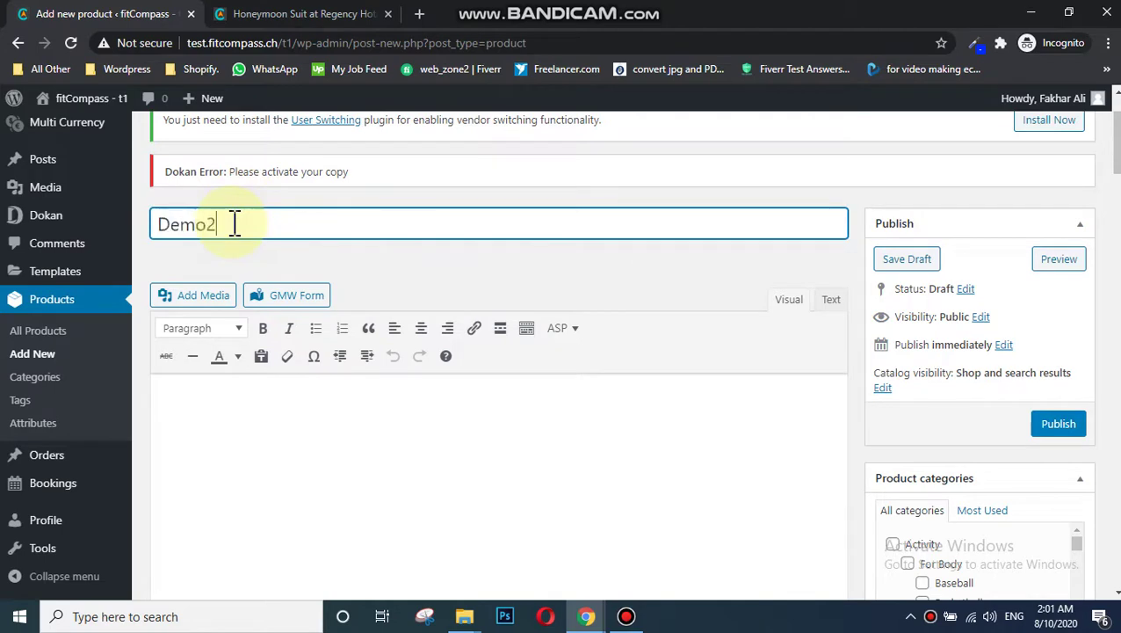
pyautogui.moveTo(1118, 141); pyautogui.dragTo(1118, 148)
pyautogui.click(454, 473)
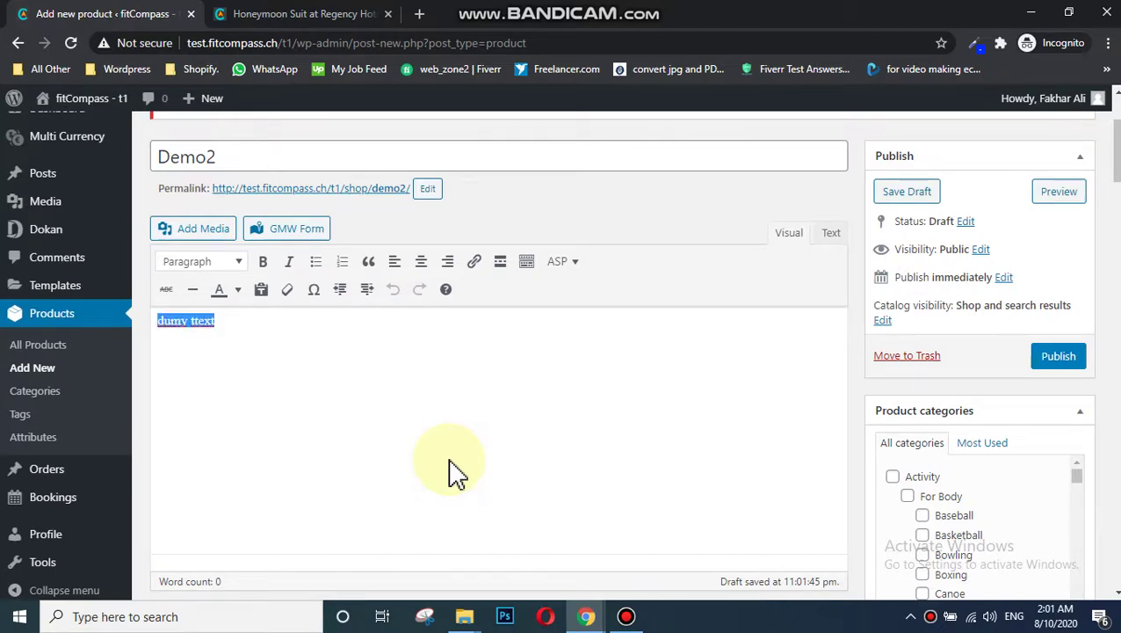
pyautogui.hotkey('ctrl', 'v')
pyautogui.hotkey('ctrl', 'v')
pyautogui.hotkey('ctrl', 'v')
pyautogui.hotkey('ctrl', 'v')
pyautogui.hotkey('ctrl', 'v')
pyautogui.hotkey('ctrl', 'v')
pyautogui.hotkey('ctrl', 'v')
pyautogui.hotkey('ctrl', 'v')
pyautogui.hotkey('ctrl', 'v')
pyautogui.hotkey('ctrl', 'v')
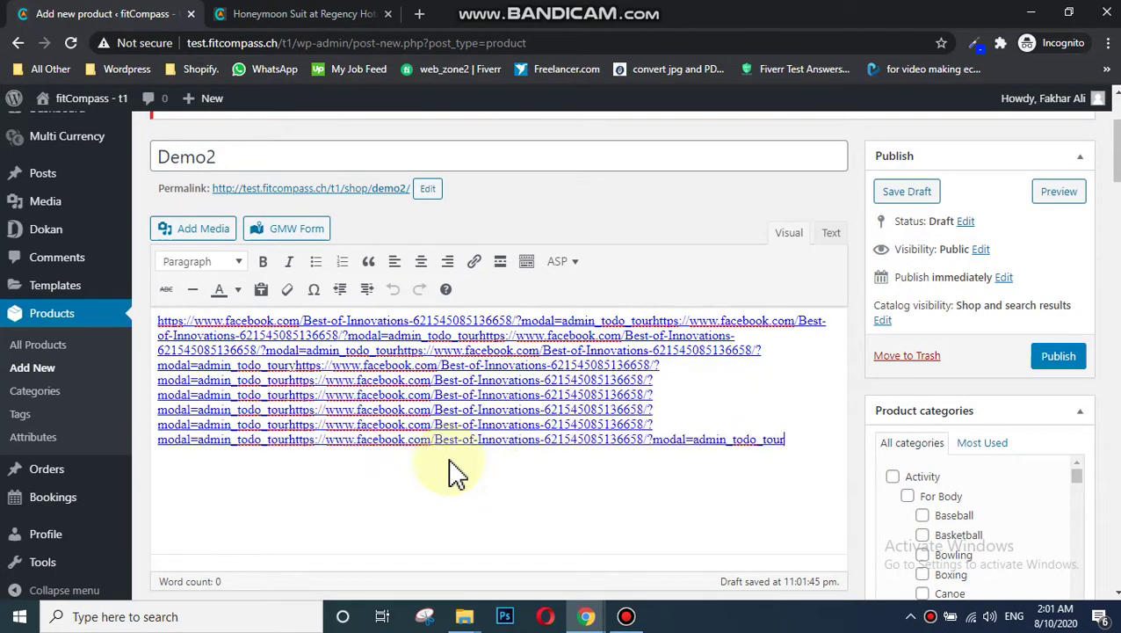
# Set the product type to Variable product in the product data.
pyautogui.scroll(-1, 1002, 163)
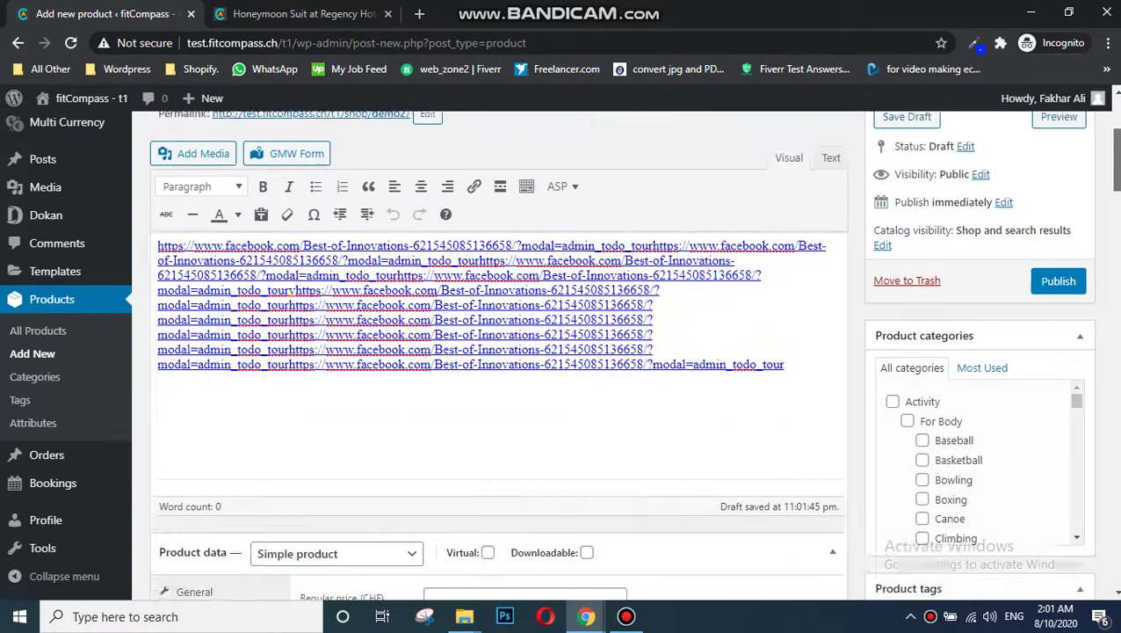
pyautogui.scroll(-4, 387, 285)
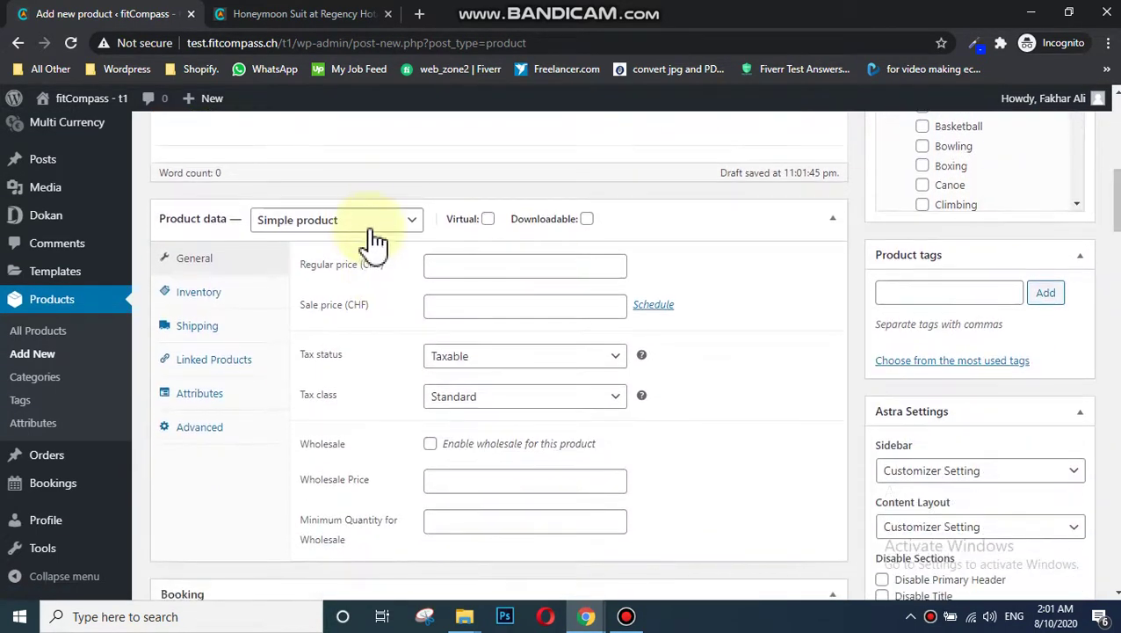
pyautogui.click(369, 222)
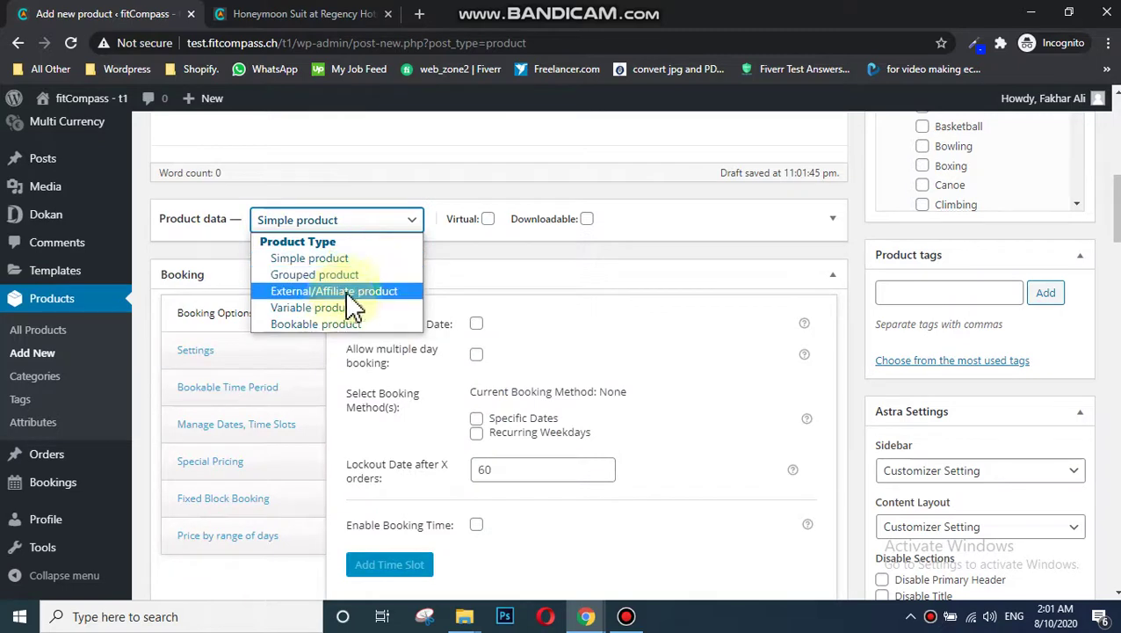
pyautogui.click(343, 308)
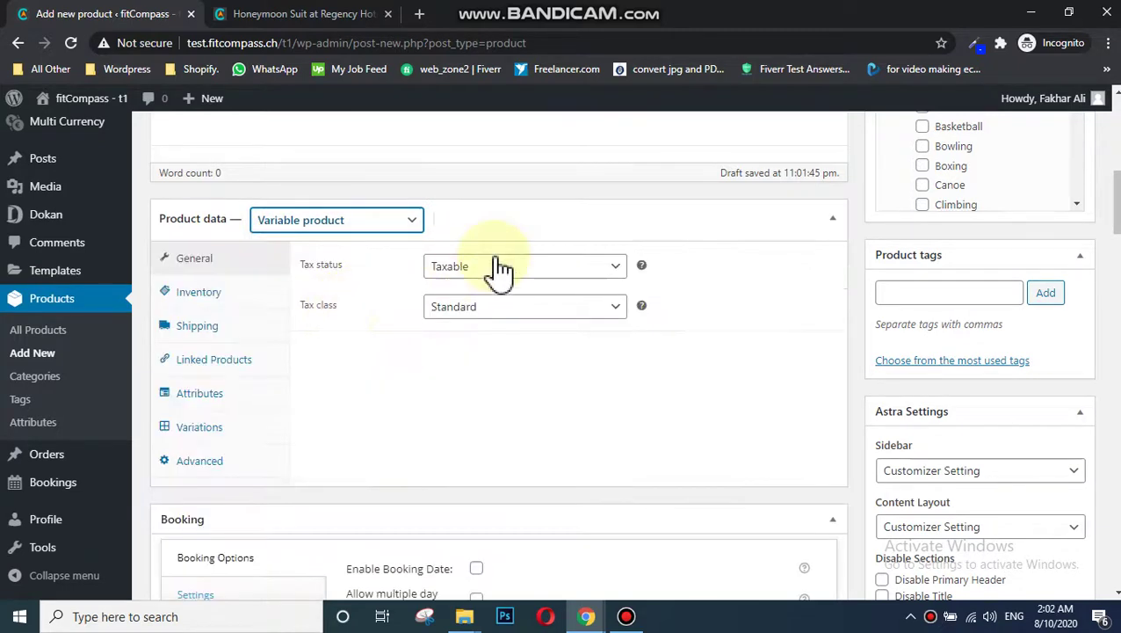
# Add the Ticket type attribute to the variable product.
pyautogui.click(204, 396)
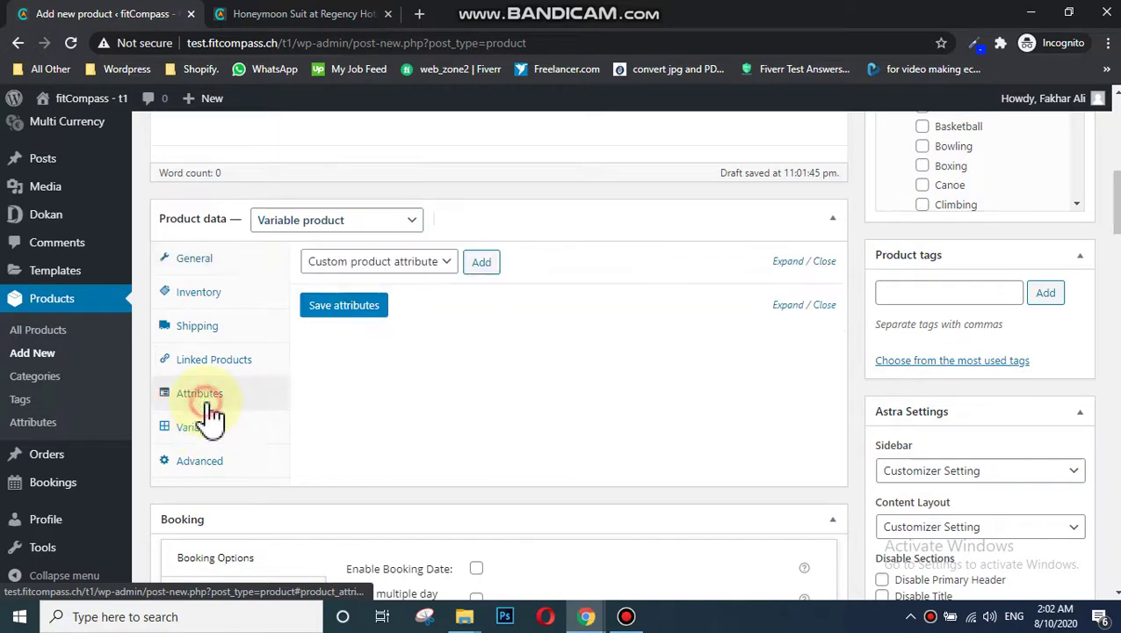
pyautogui.click(396, 263)
pyautogui.click(384, 302)
pyautogui.click(474, 262)
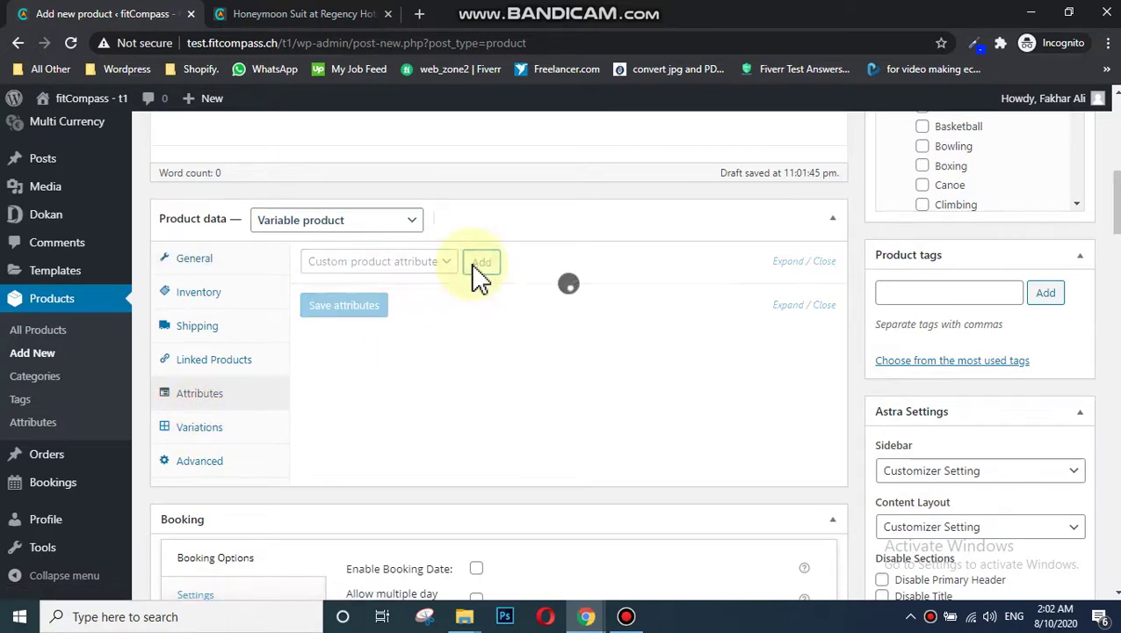
# Give Ticket type the values 1 Session, 10 Sessions and 1 year, use it for variations, and save the attributes.
pyautogui.click(498, 360)
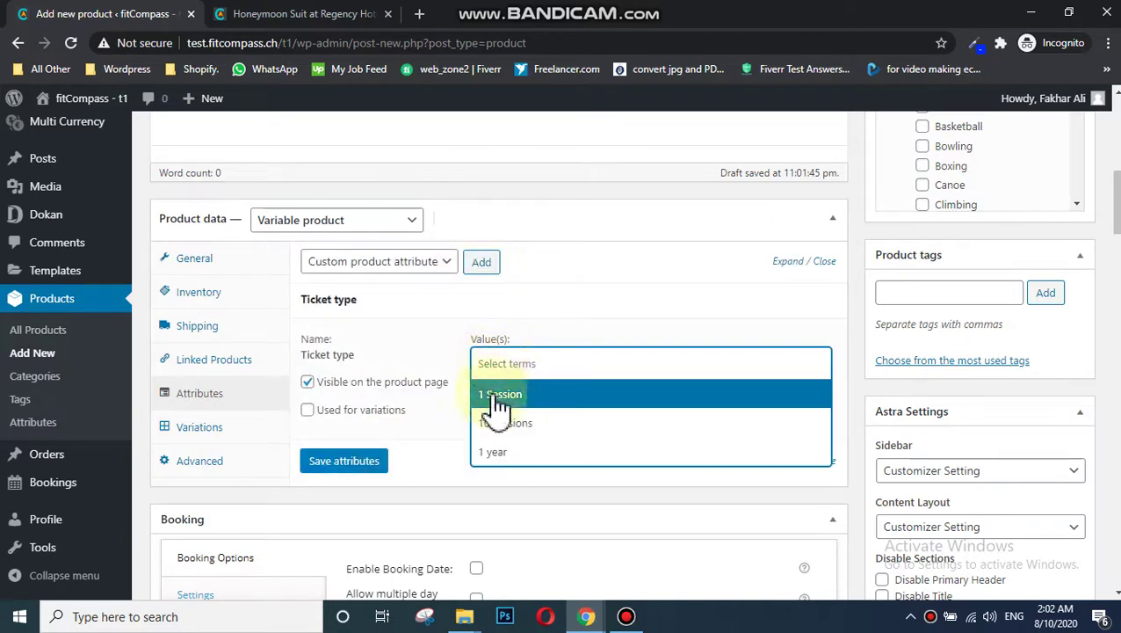
pyautogui.click(498, 423)
pyautogui.click(506, 397)
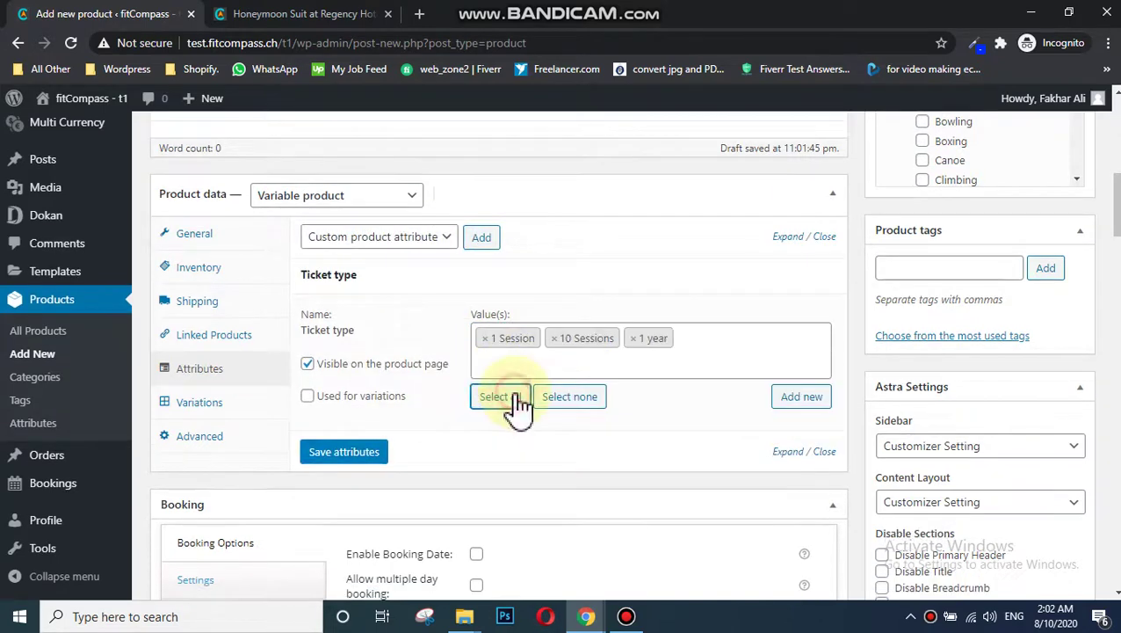
pyautogui.click(331, 397)
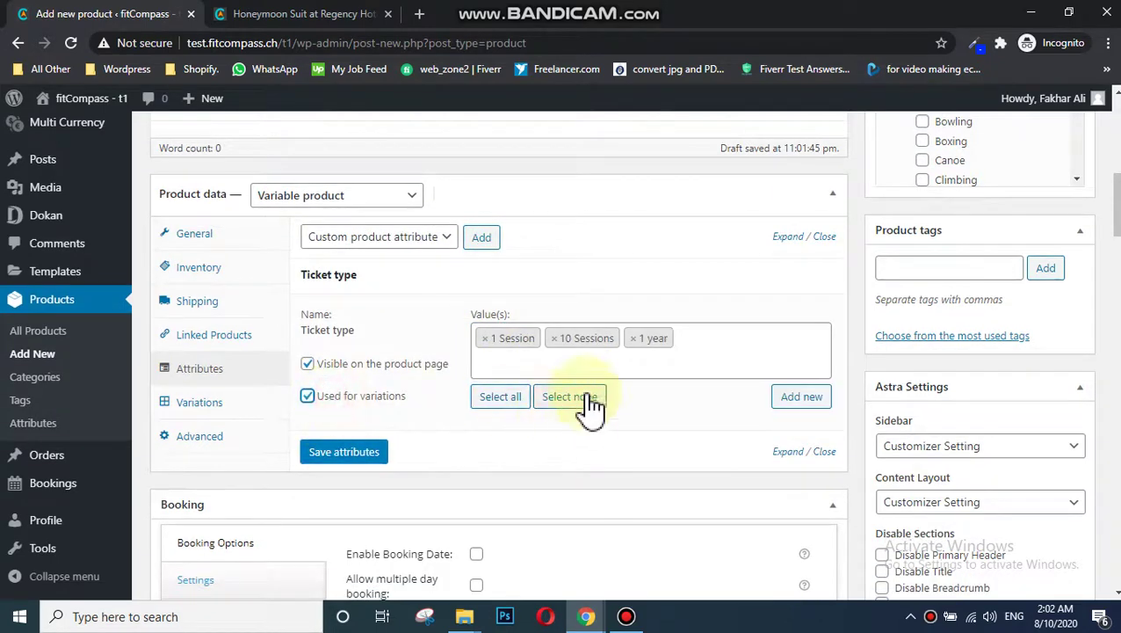
pyautogui.click(339, 452)
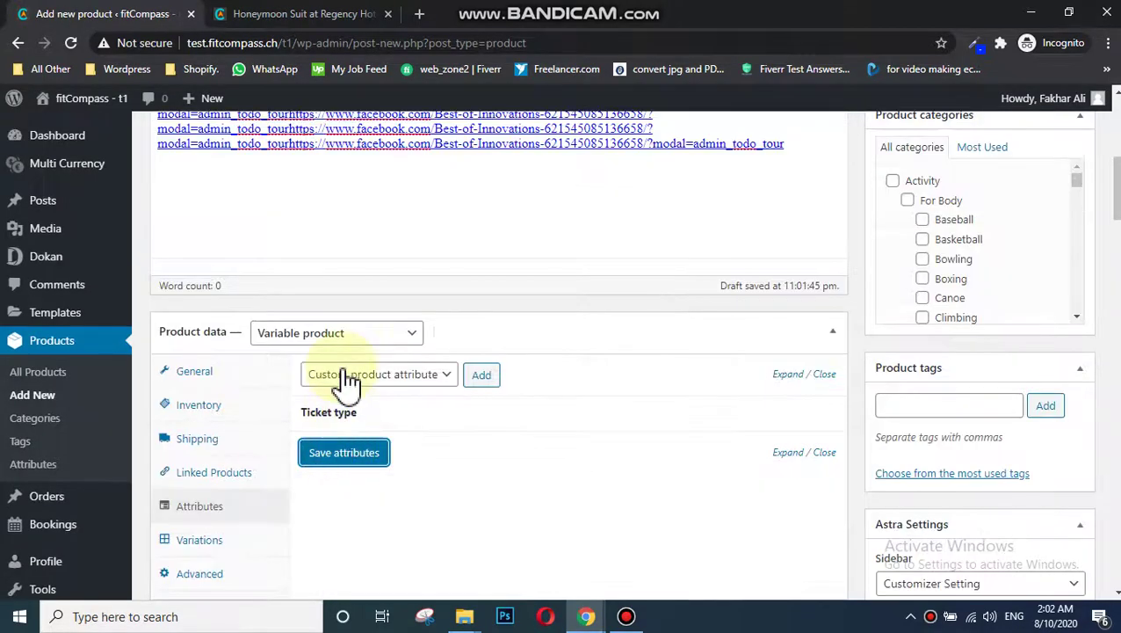
# Enable the booking date, multiple day booking and minimum day booking for multiple days in the product's booking options.
pyautogui.scroll(-3, 844, 310)
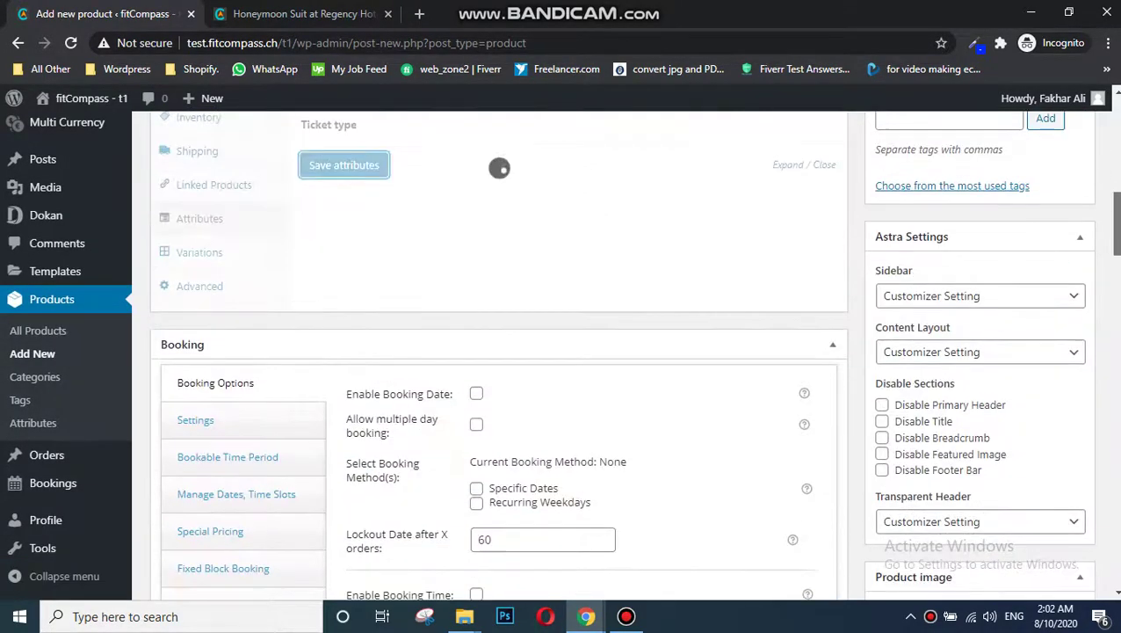
pyautogui.scroll(2, 844, 310)
pyautogui.scroll(-4, 844, 311)
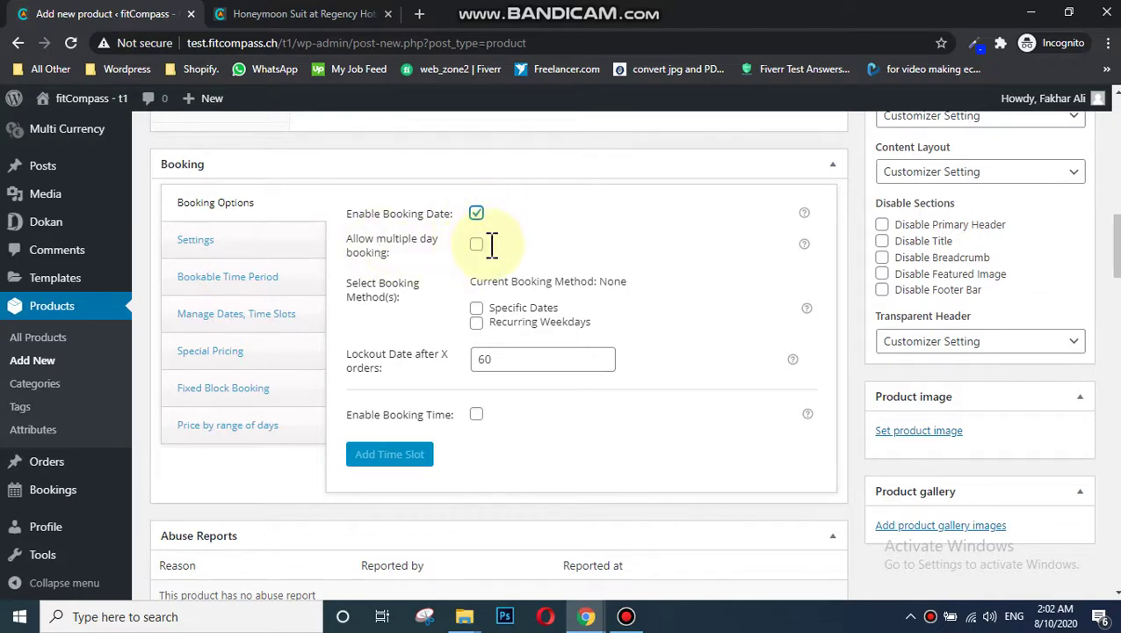
pyautogui.click(477, 245)
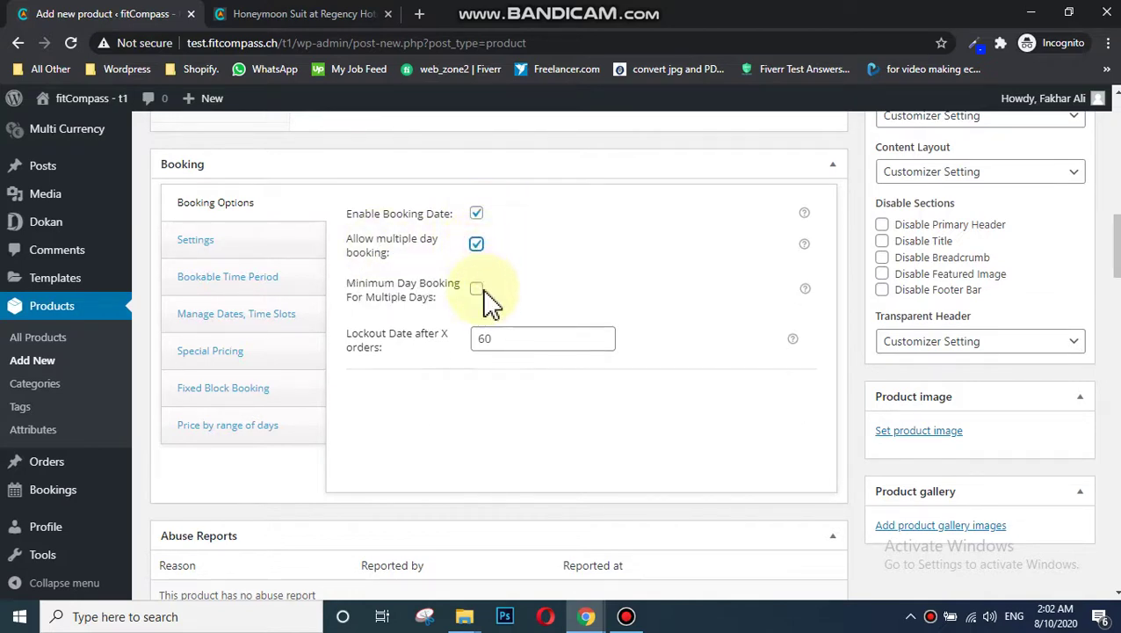
pyautogui.click(476, 291)
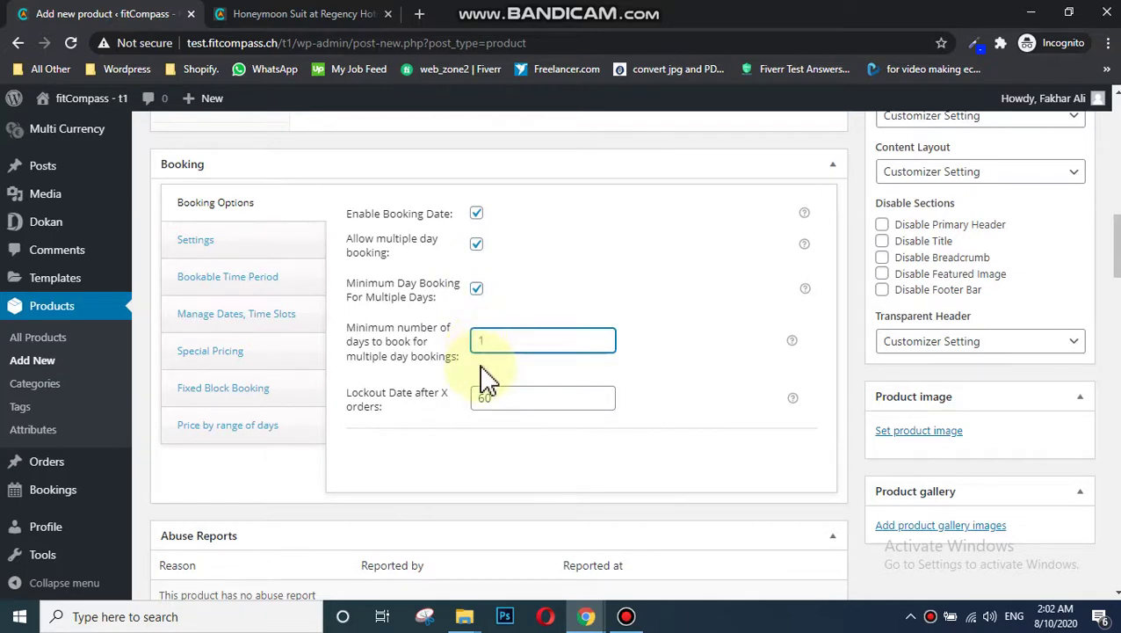
# Set the advance booking period to 10 hours in the bookable time period settings.
pyautogui.click(248, 283)
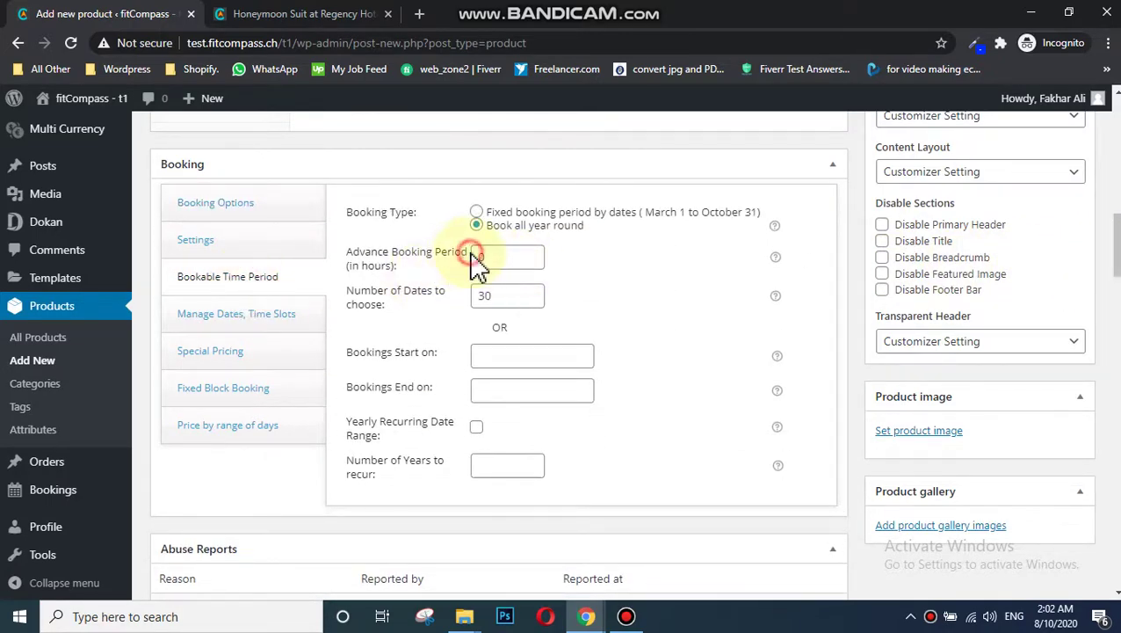
pyautogui.write('1')
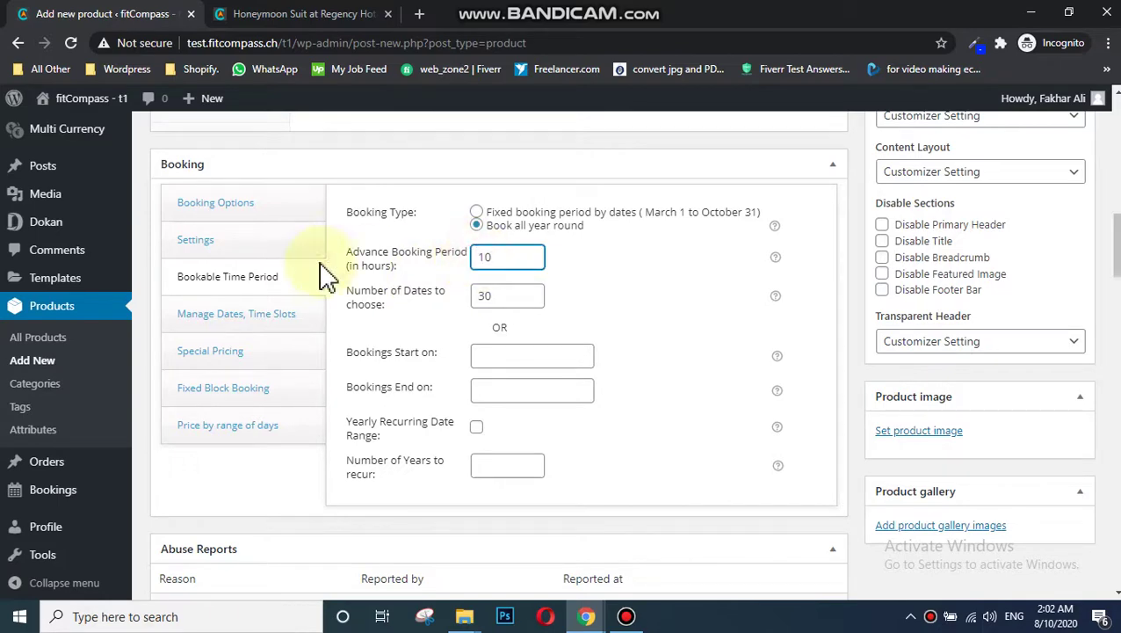
# Review the booking settings for time slots, special pricing, fixed block booking and price by range of days, and the sections below.
pyautogui.click(272, 331)
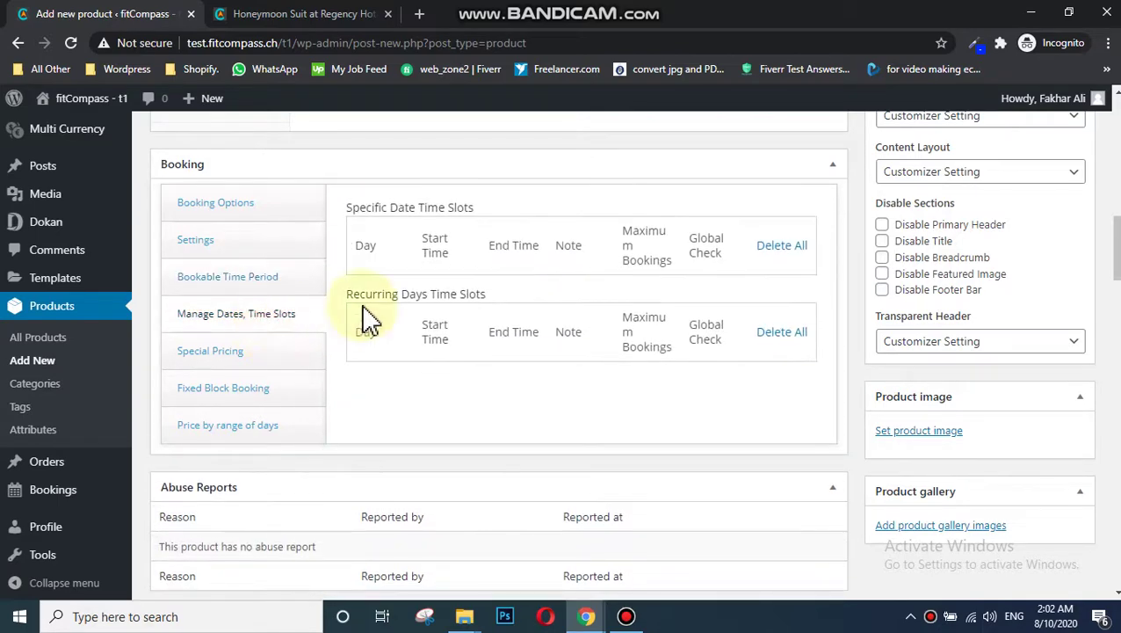
pyautogui.click(246, 360)
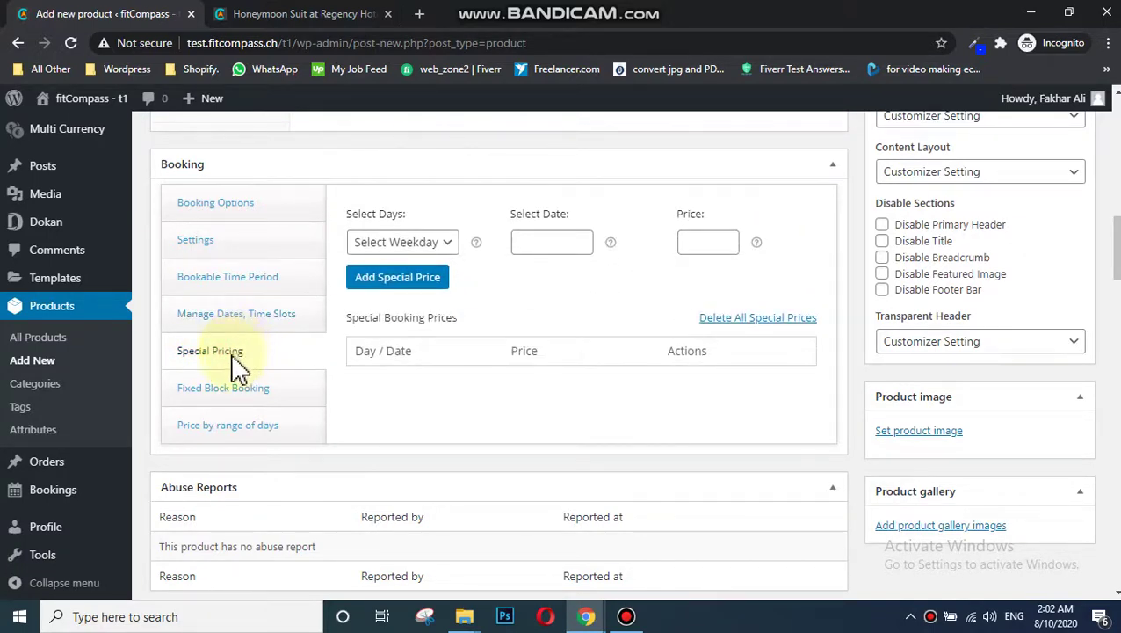
pyautogui.click(228, 389)
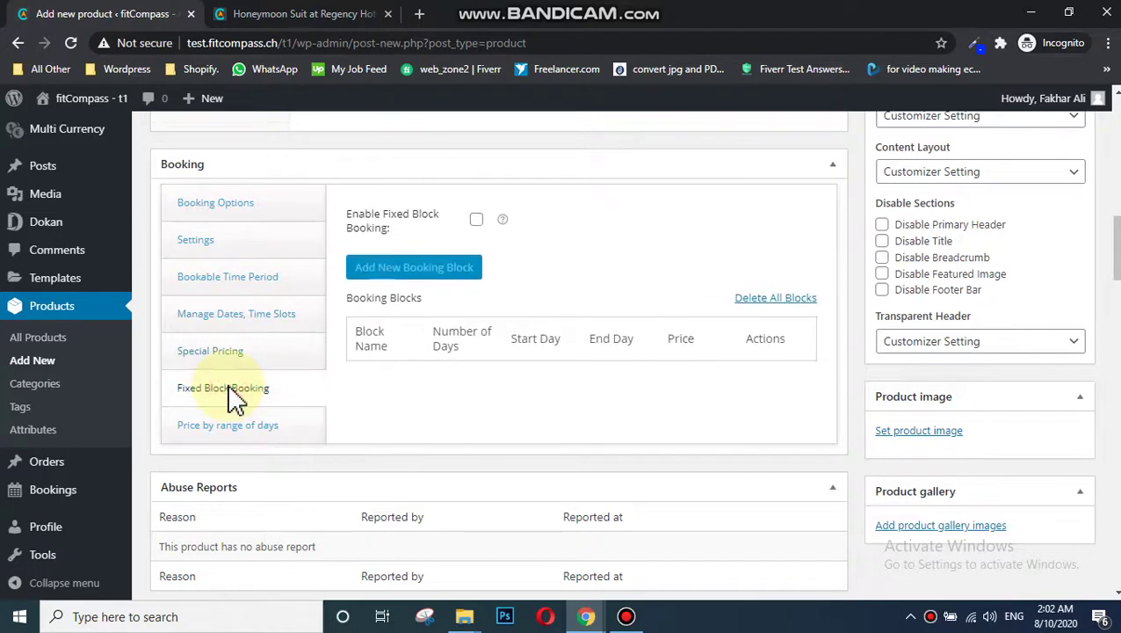
pyautogui.click(215, 427)
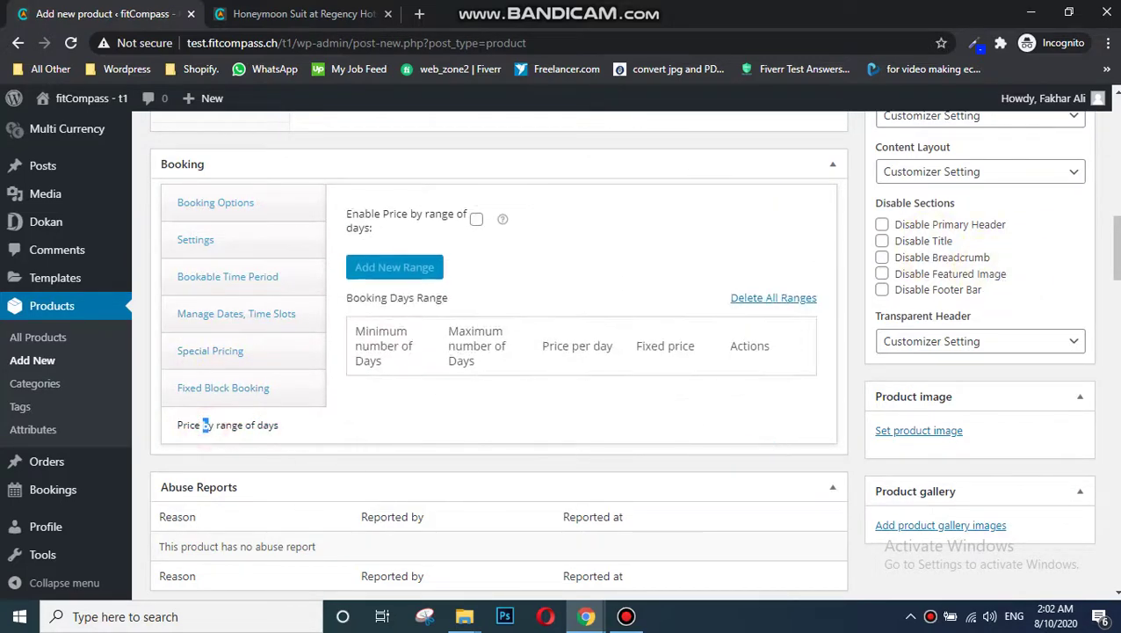
pyautogui.scroll(-2, 498, 352)
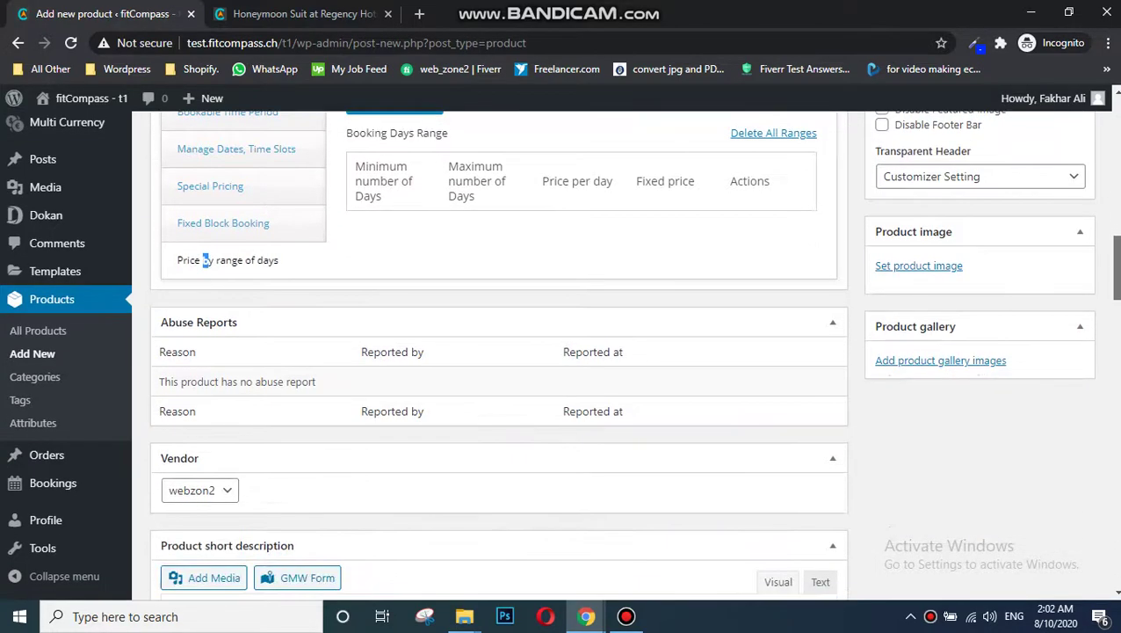
pyautogui.scroll(-2, 499, 352)
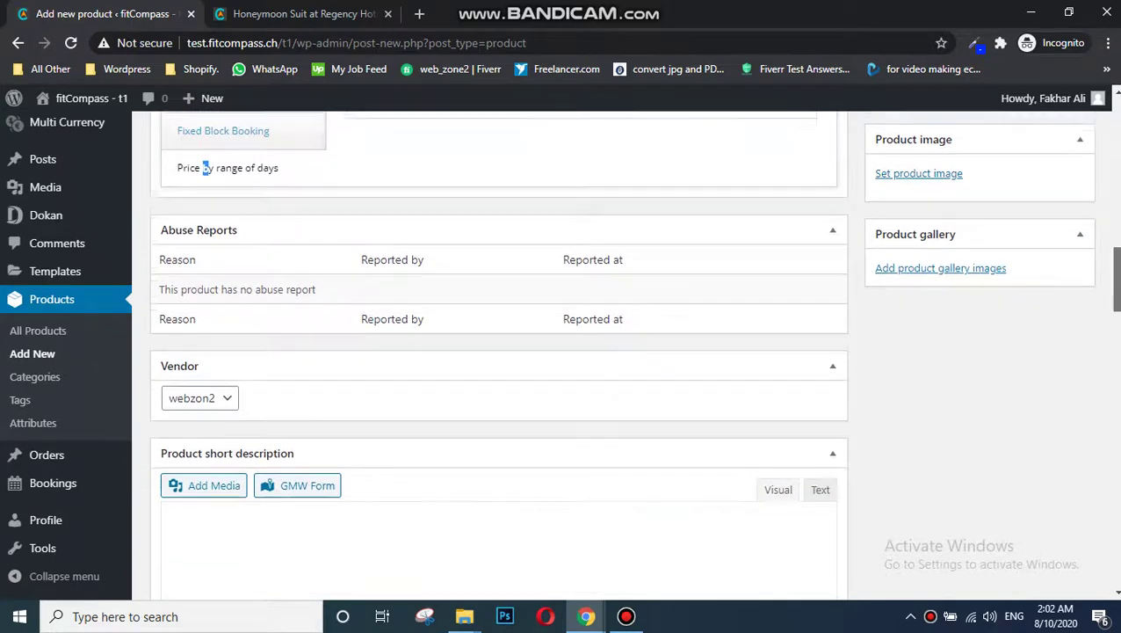
pyautogui.scroll(-3, 442, 299)
pyautogui.click(438, 293)
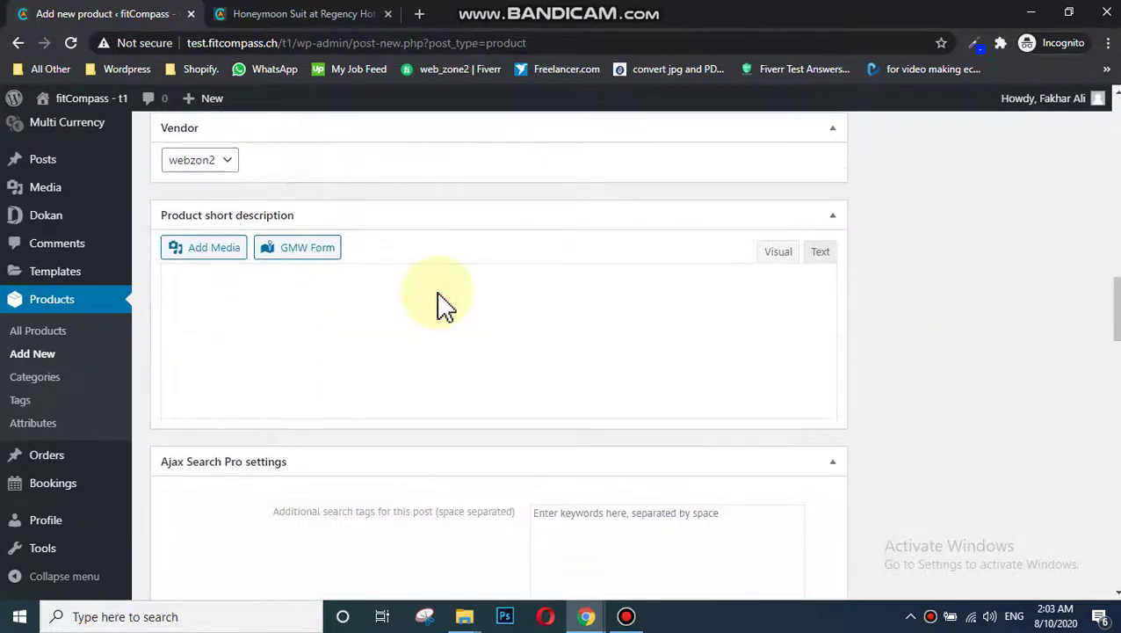
pyautogui.click(408, 308)
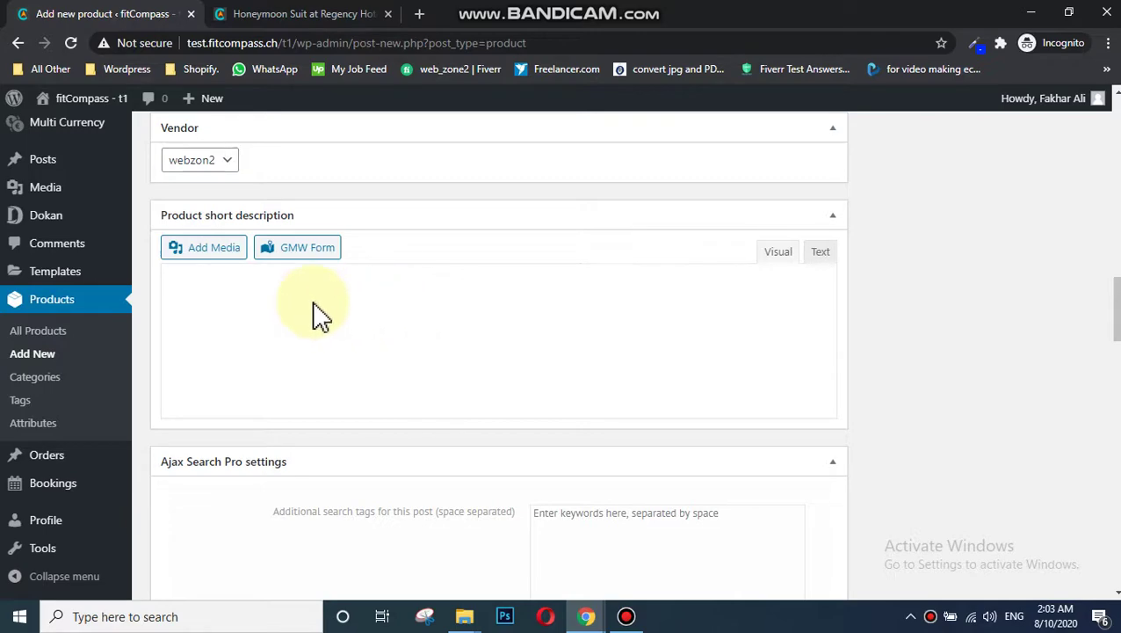
pyautogui.moveTo(1118, 293); pyautogui.dragTo(1118, 248)
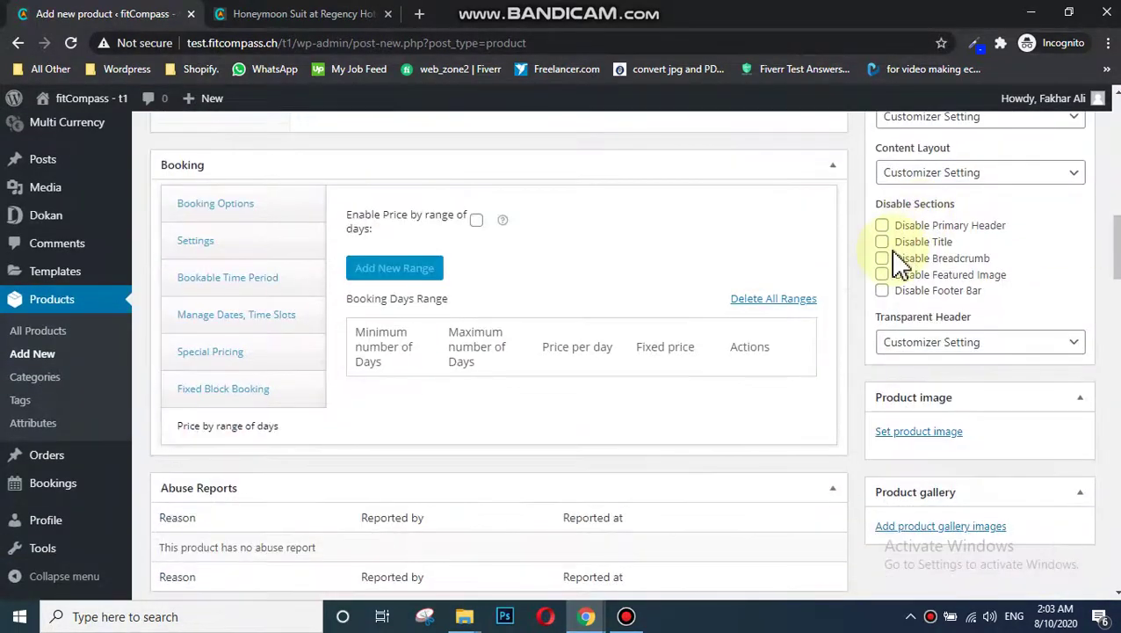
# Add the booki-1.png image from the media library to the product gallery.
pyautogui.scroll(-3, 900, 334)
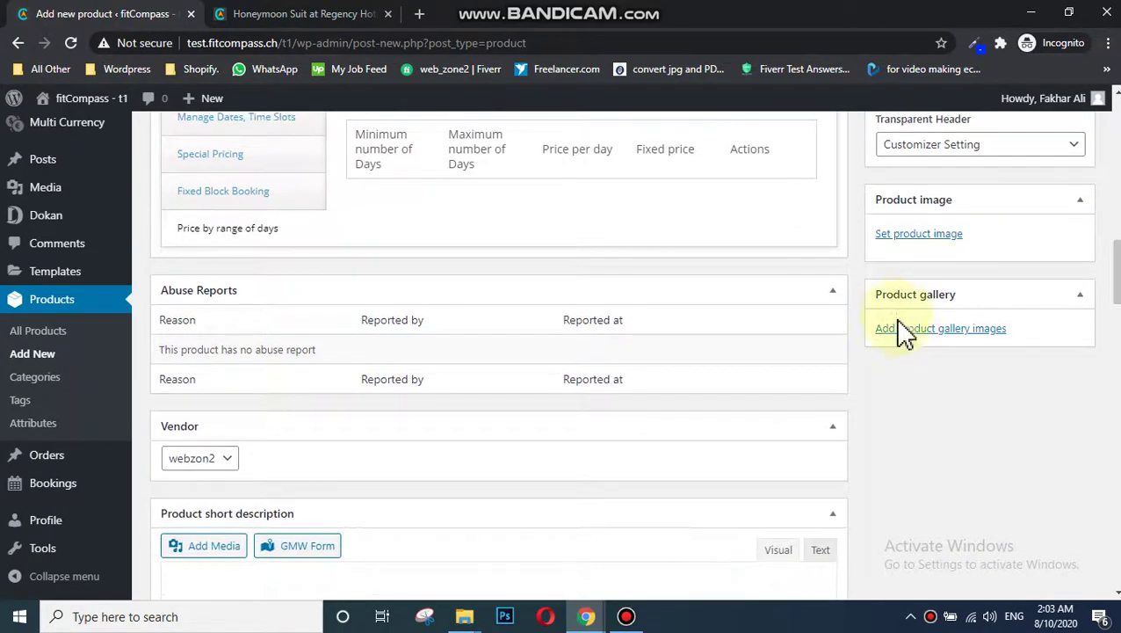
pyautogui.click(924, 337)
pyautogui.click(211, 311)
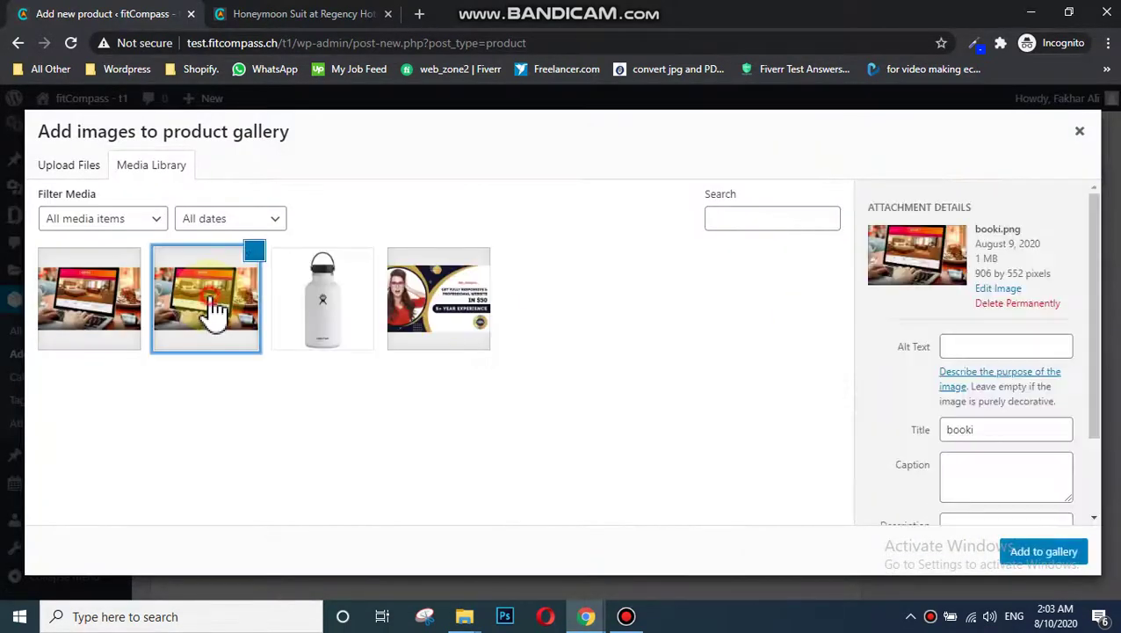
pyautogui.click(66, 325)
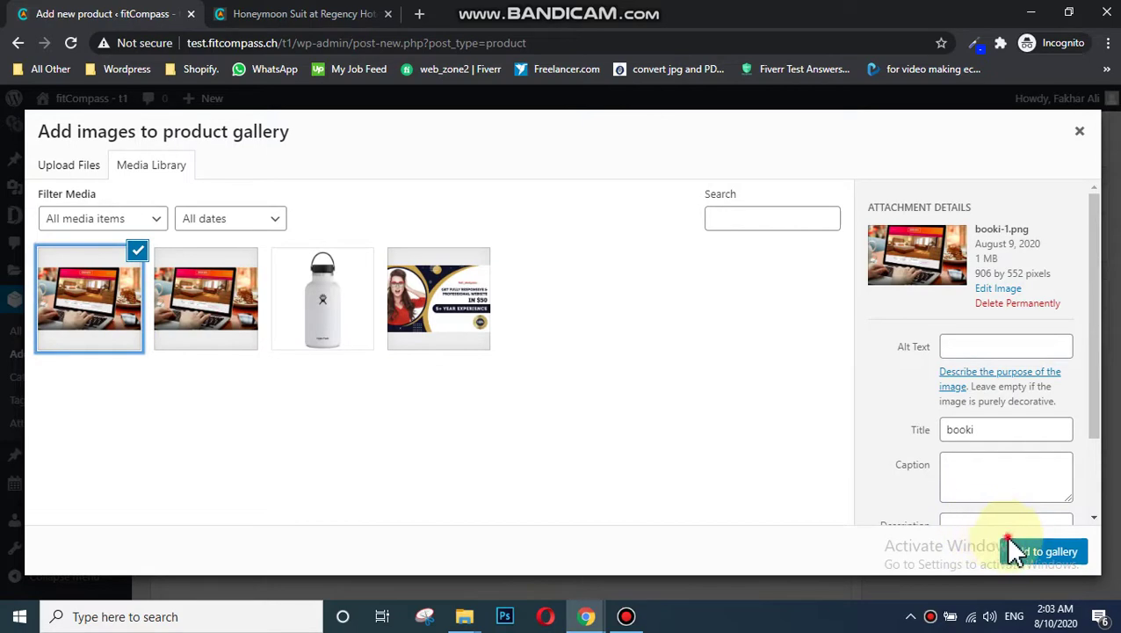
pyautogui.click(1048, 555)
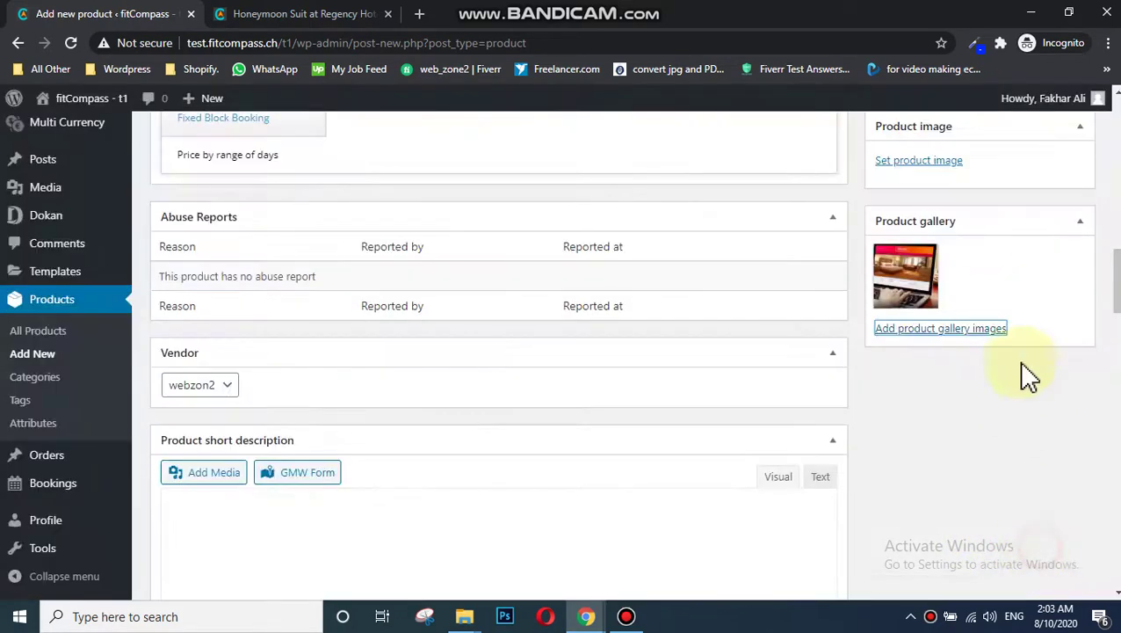
# Add the tag demo to the product's tags.
pyautogui.scroll(5, 1089, 257)
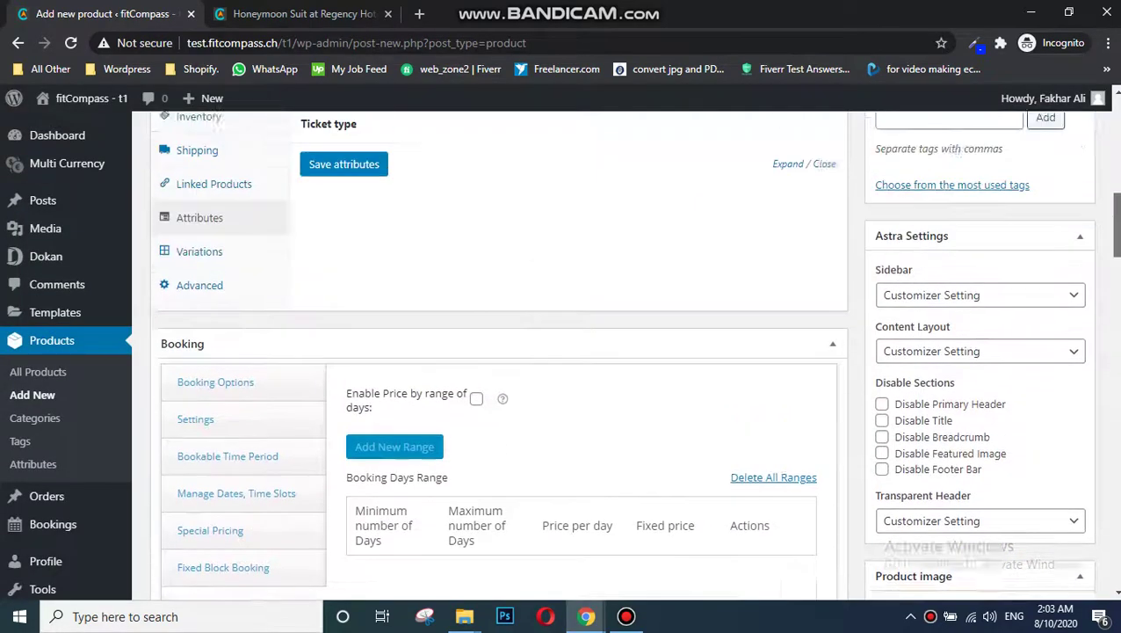
pyautogui.scroll(1, 956, 199)
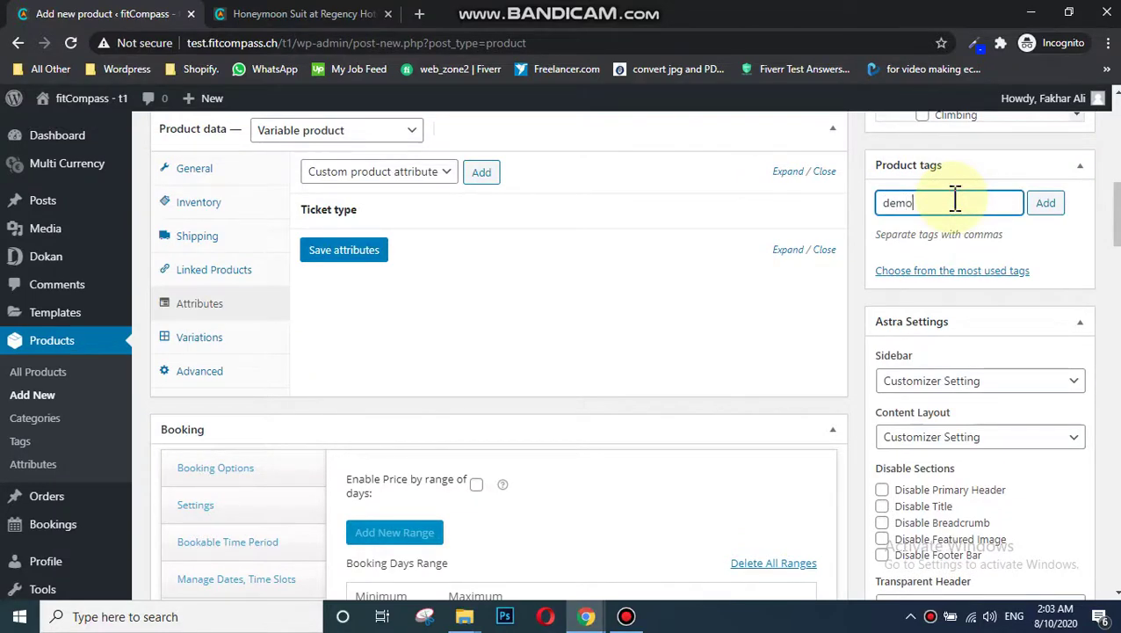
pyautogui.press('Return')
# Assign the product to the Baseball, Bowling, Hiking and Golf categories under For Body.
pyautogui.scroll(2, 969, 239)
pyautogui.scroll(-3, 970, 239)
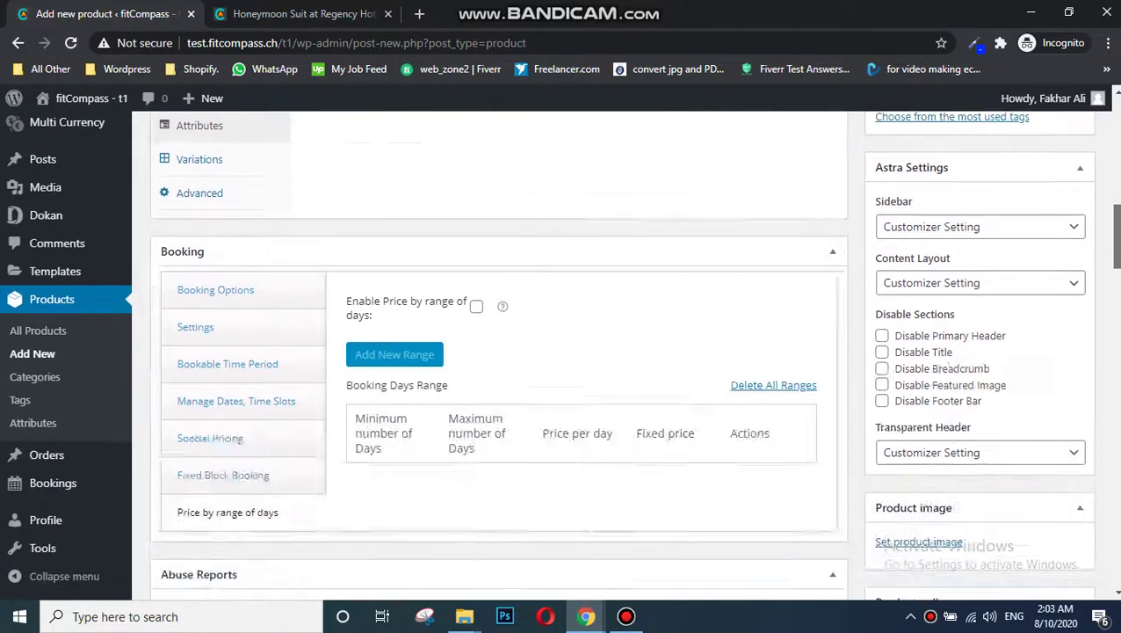
pyautogui.scroll(10, 970, 239)
pyautogui.scroll(-2, 975, 290)
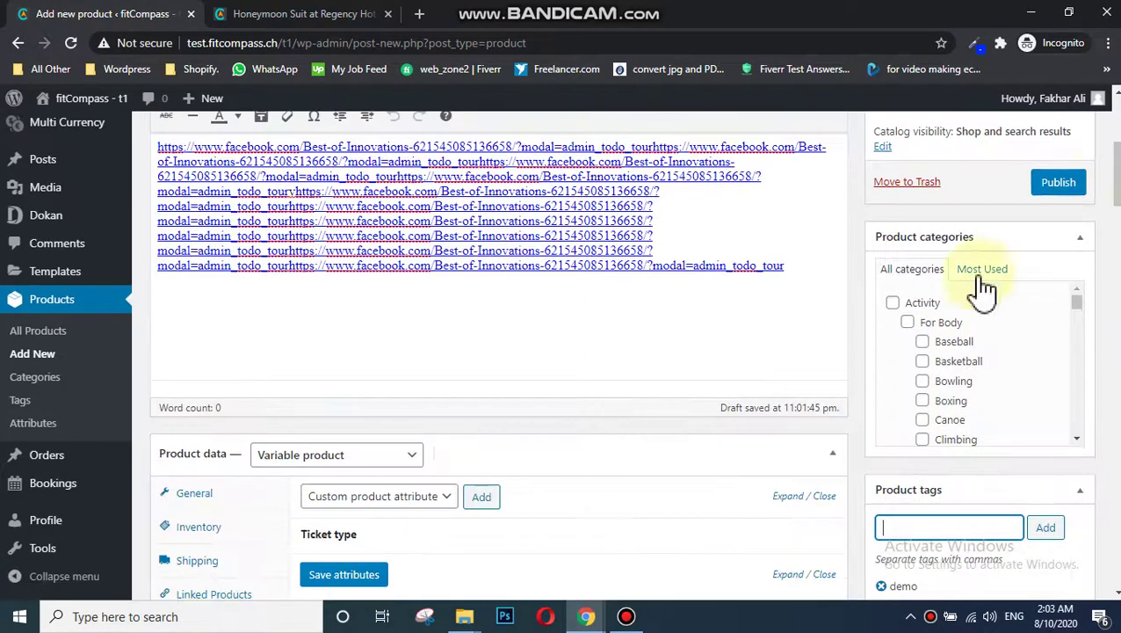
pyautogui.click(953, 343)
pyautogui.click(951, 382)
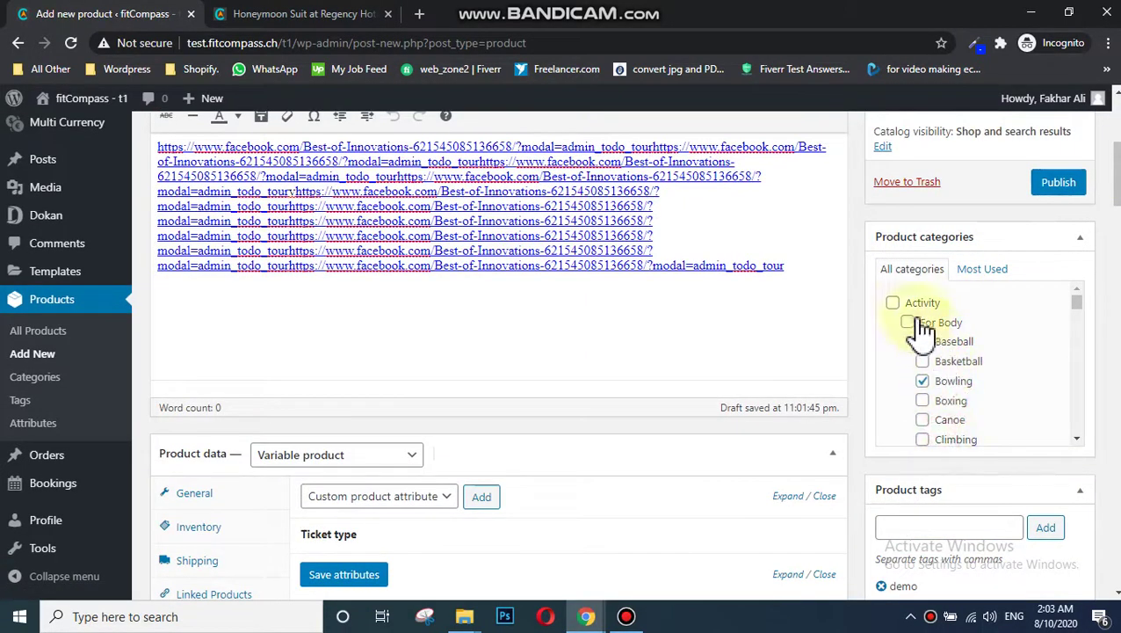
pyautogui.moveTo(1079, 312); pyautogui.dragTo(1081, 340)
pyautogui.click(925, 409)
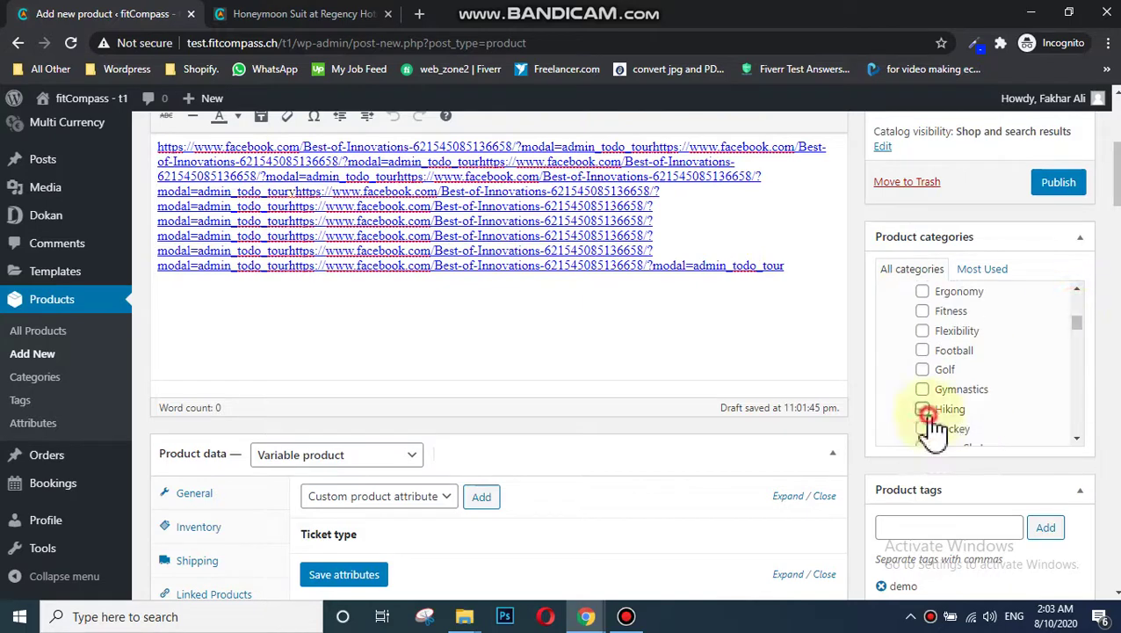
pyautogui.click(937, 371)
pyautogui.scroll(-10, 499, 352)
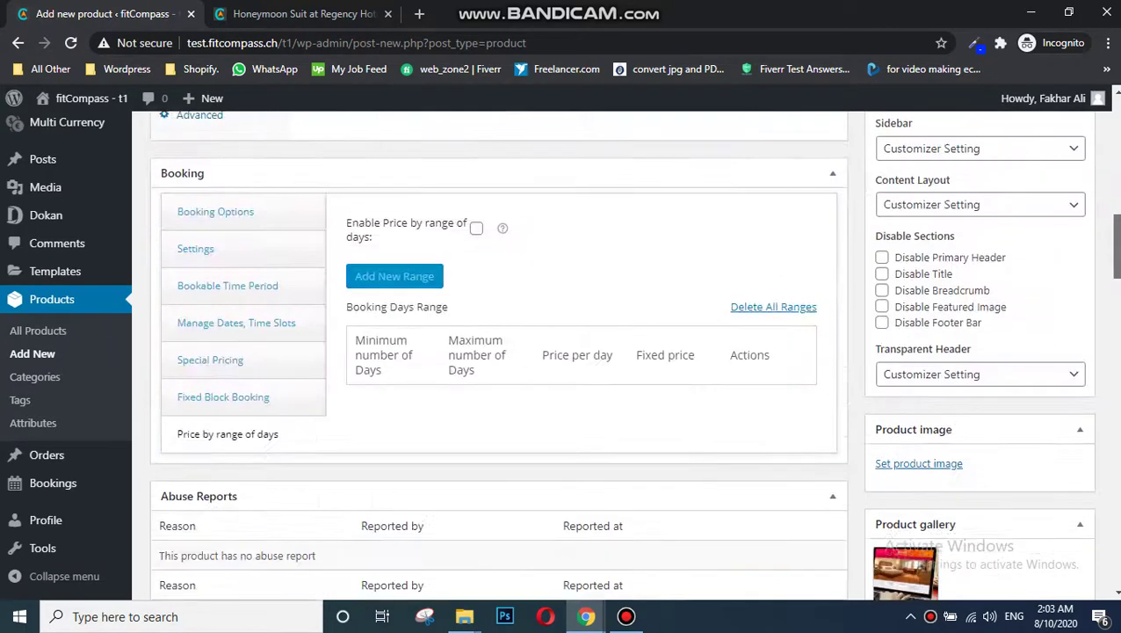
pyautogui.scroll(1, 905, 329)
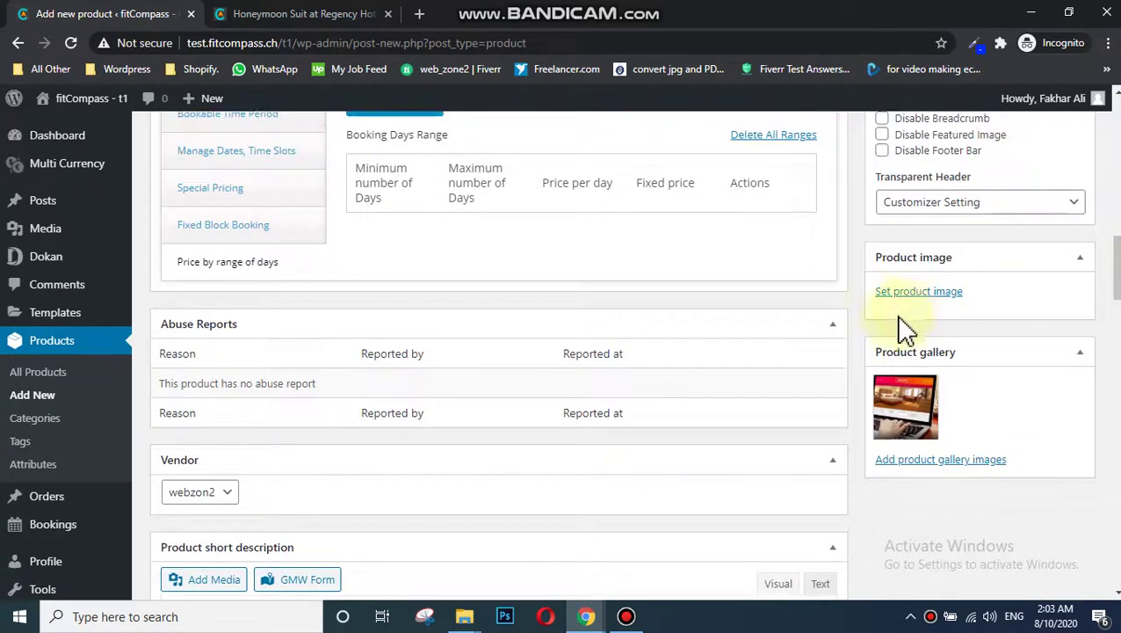
pyautogui.click(920, 292)
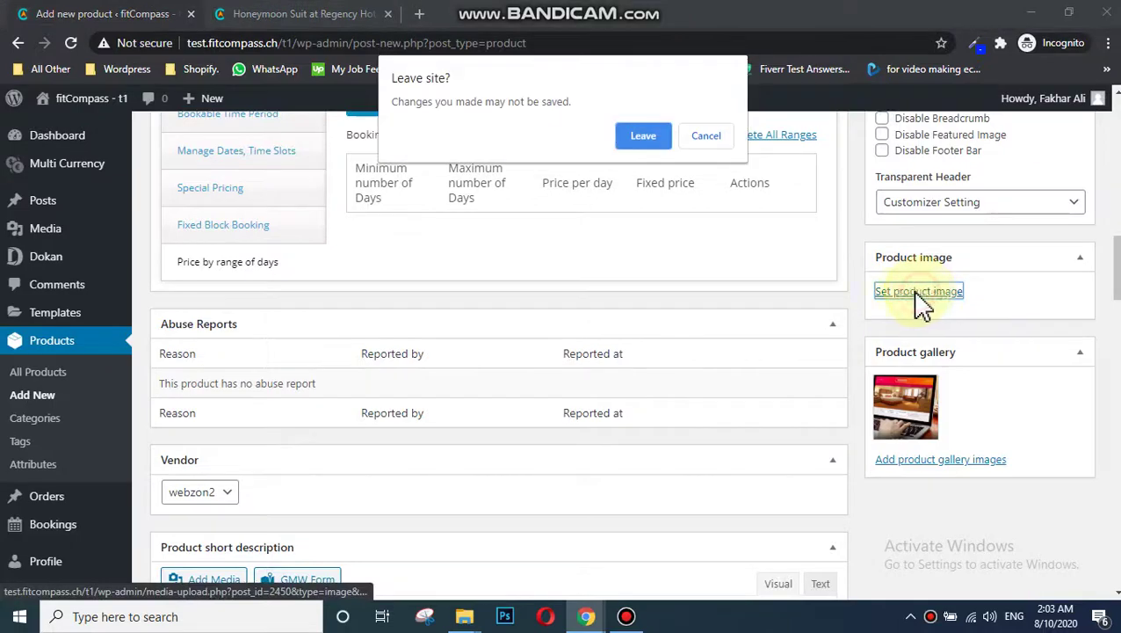
pyautogui.click(708, 135)
# Publish the Demo2 product and open a preview of its shop page.
pyautogui.scroll(10, 1051, 298)
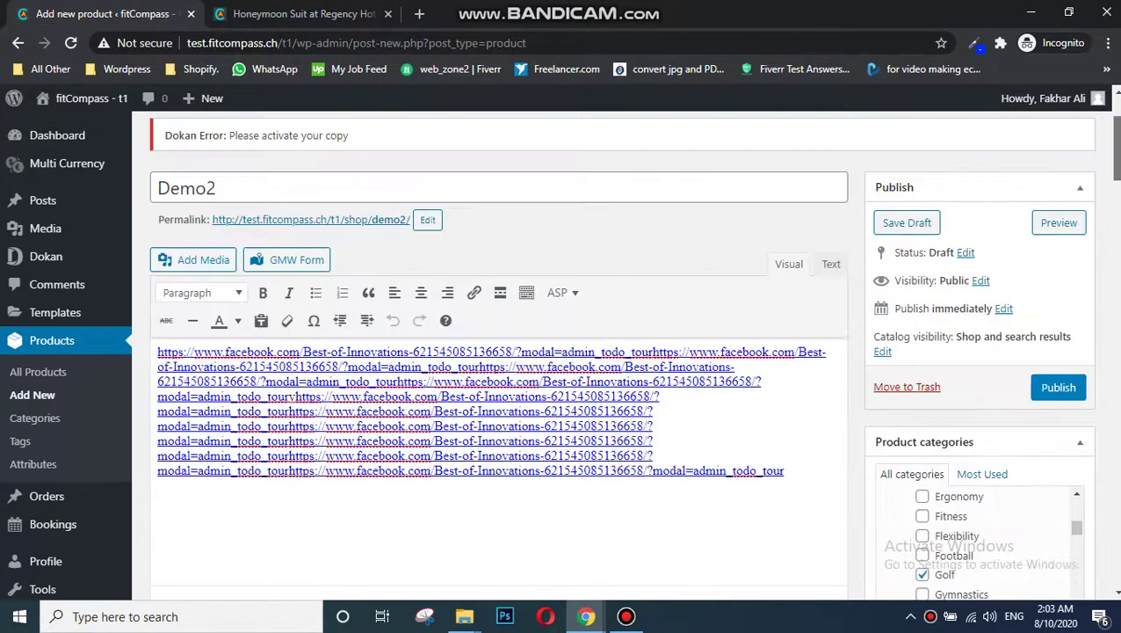
pyautogui.click(1060, 389)
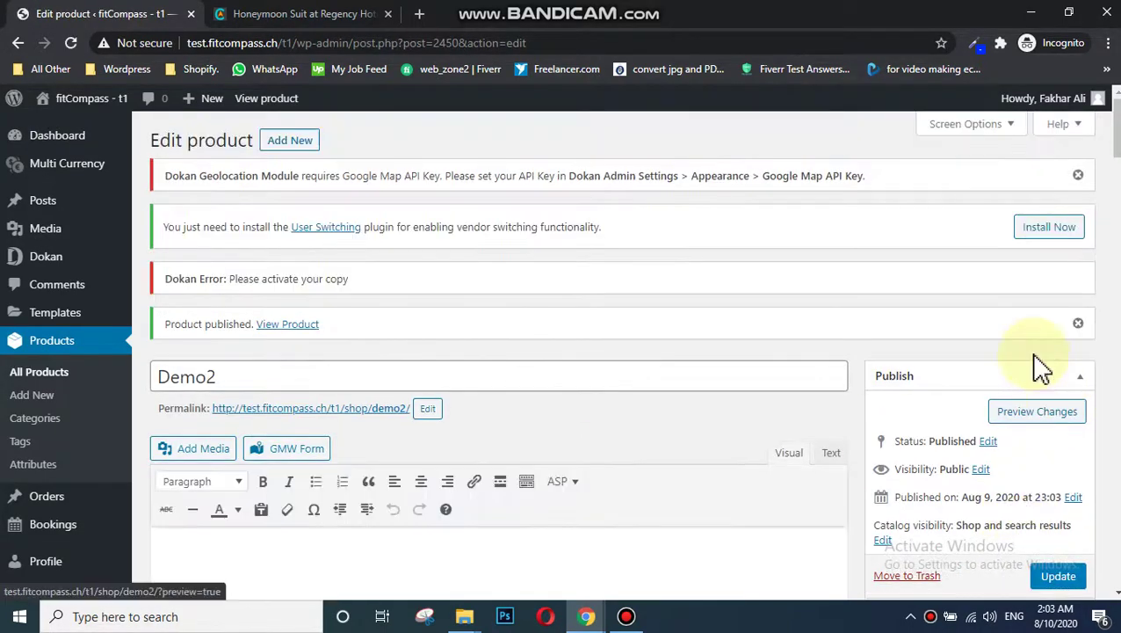
pyautogui.click(1026, 420)
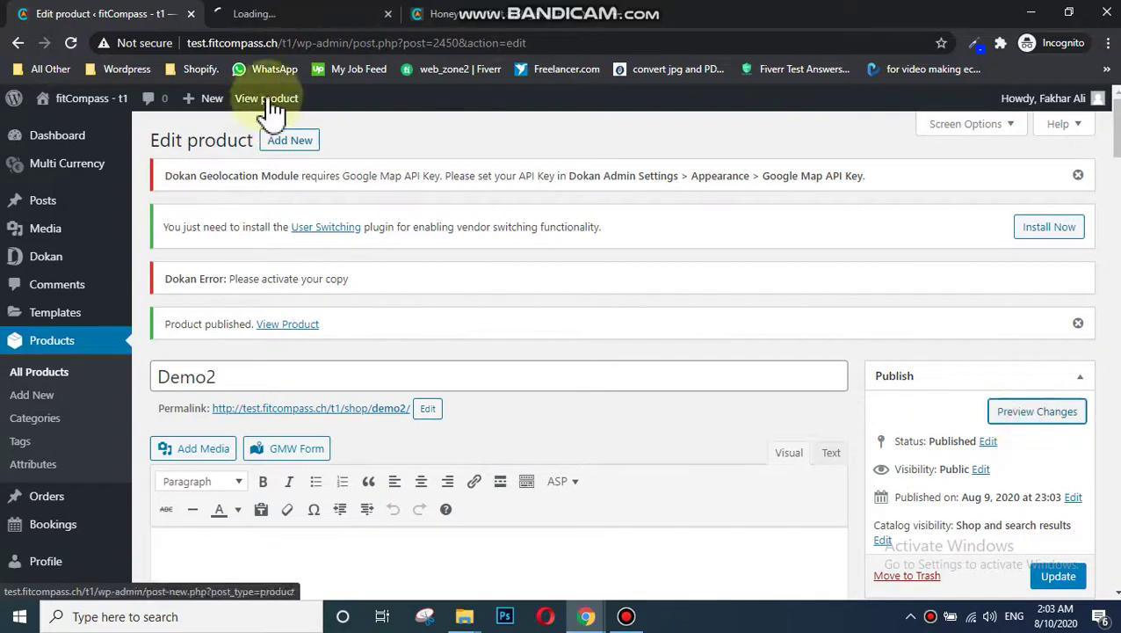
pyautogui.click(357, 14)
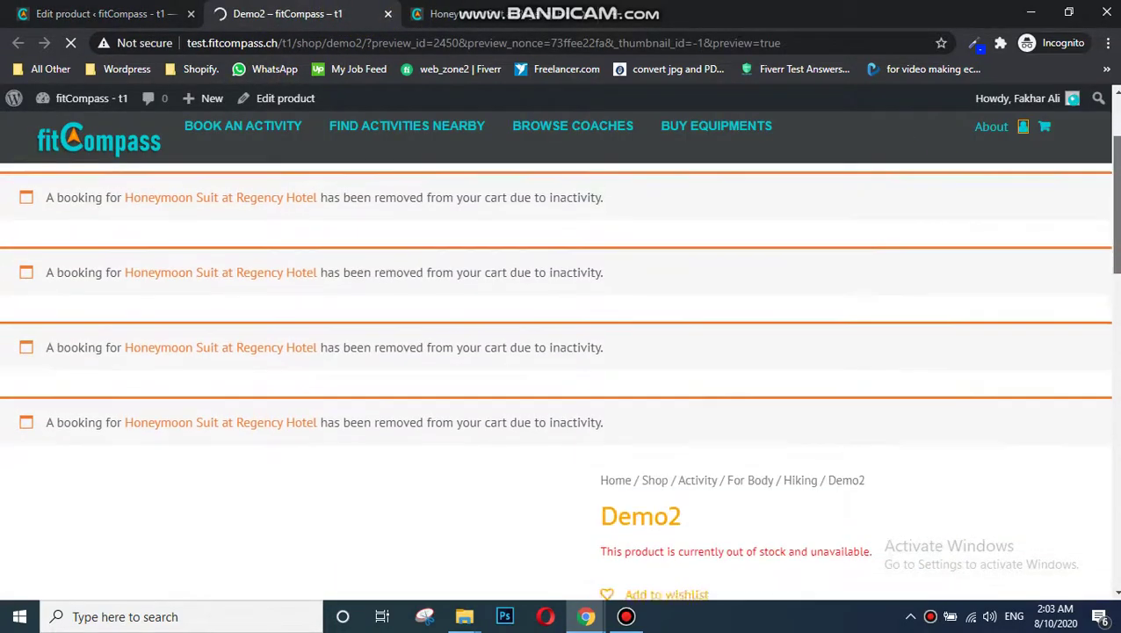
# Return to the Demo2 edit page and upload booki.PNG from the Desktop through the product image setting.
pyautogui.click(176, 14)
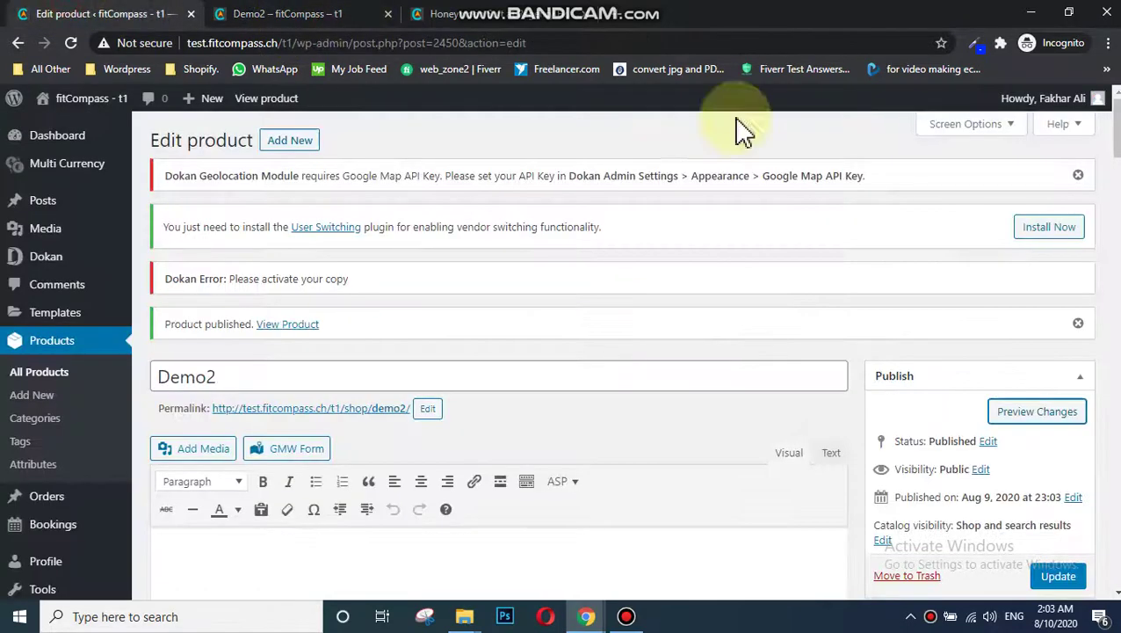
pyautogui.scroll(-5, 889, 456)
pyautogui.scroll(-6, 889, 456)
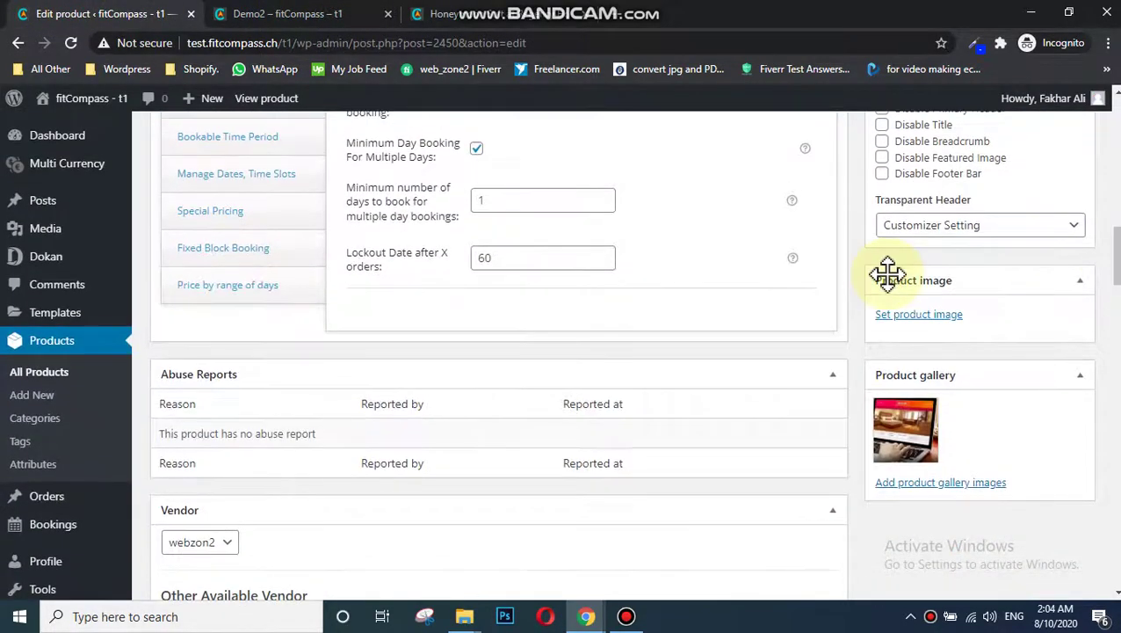
pyautogui.click(928, 315)
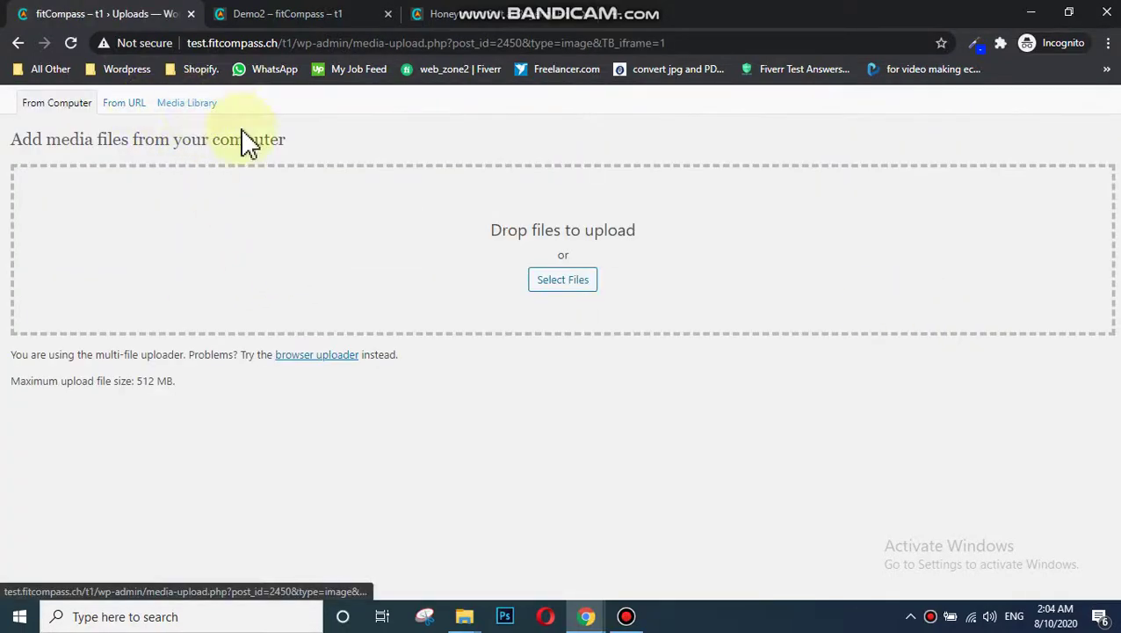
pyautogui.click(562, 281)
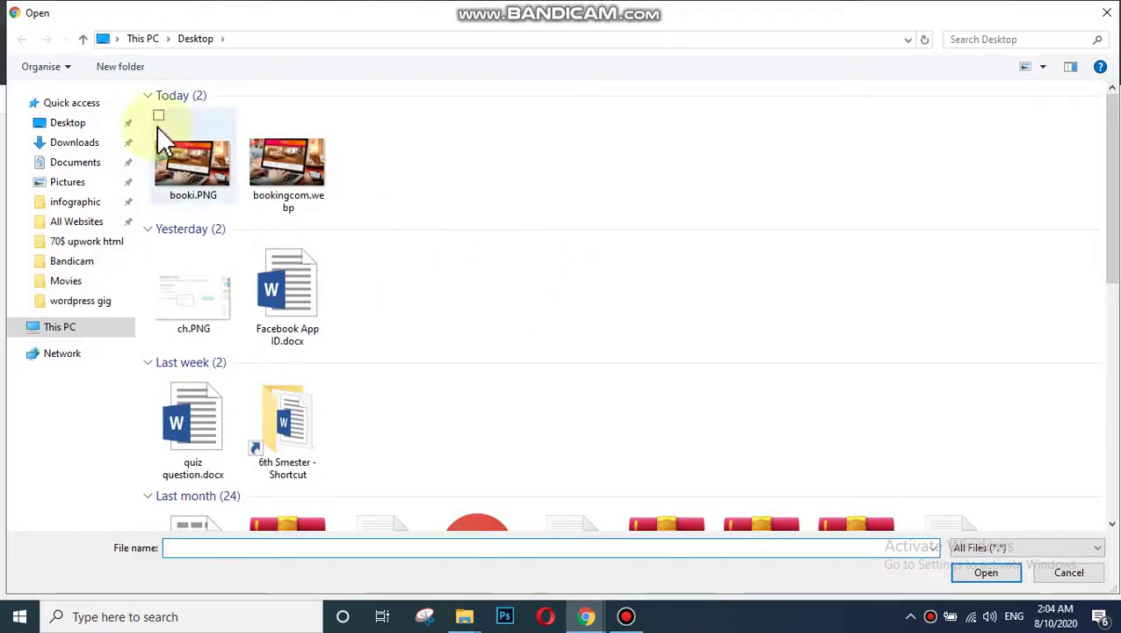
pyautogui.doubleClick(205, 192)
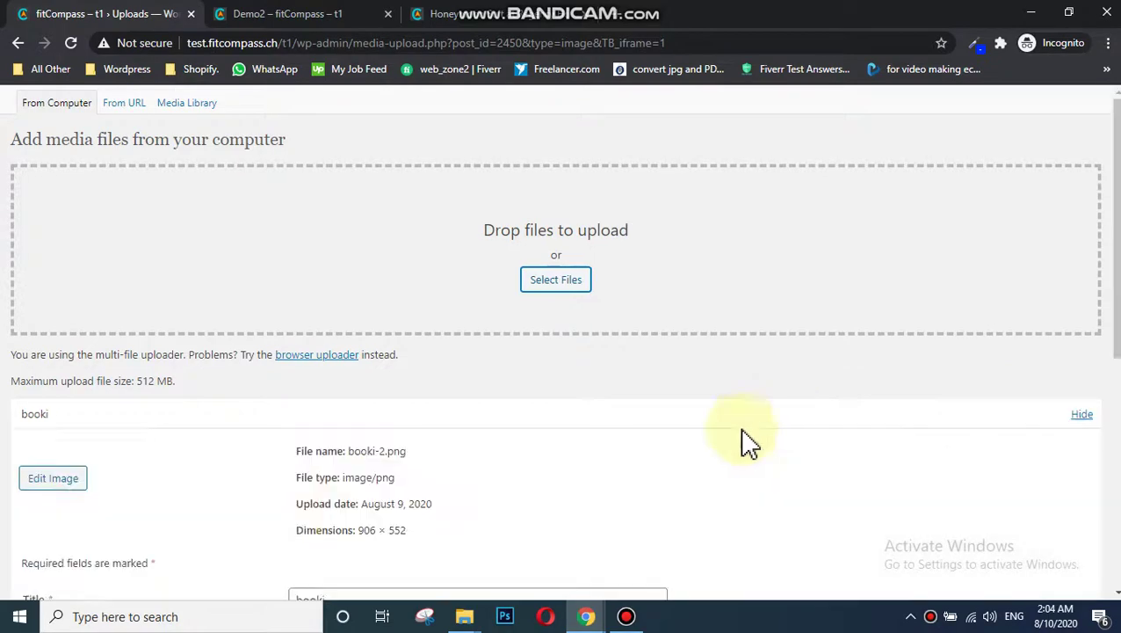
# Fill in the uploaded image's caption as cxsd, its description as dsf and its link URL as ss.
pyautogui.moveTo(1117, 268); pyautogui.dragTo(1117, 456)
pyautogui.scroll(-1, 342, 417)
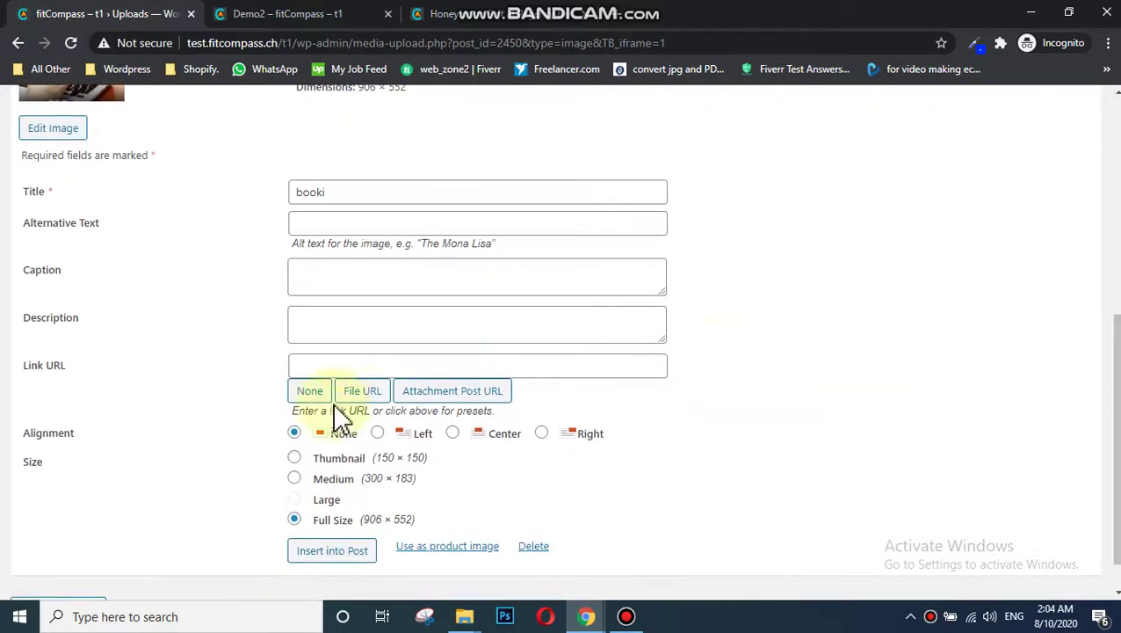
pyautogui.click(389, 279)
pyautogui.write('cxsd')
pyautogui.click(344, 327)
pyautogui.write('dsf')
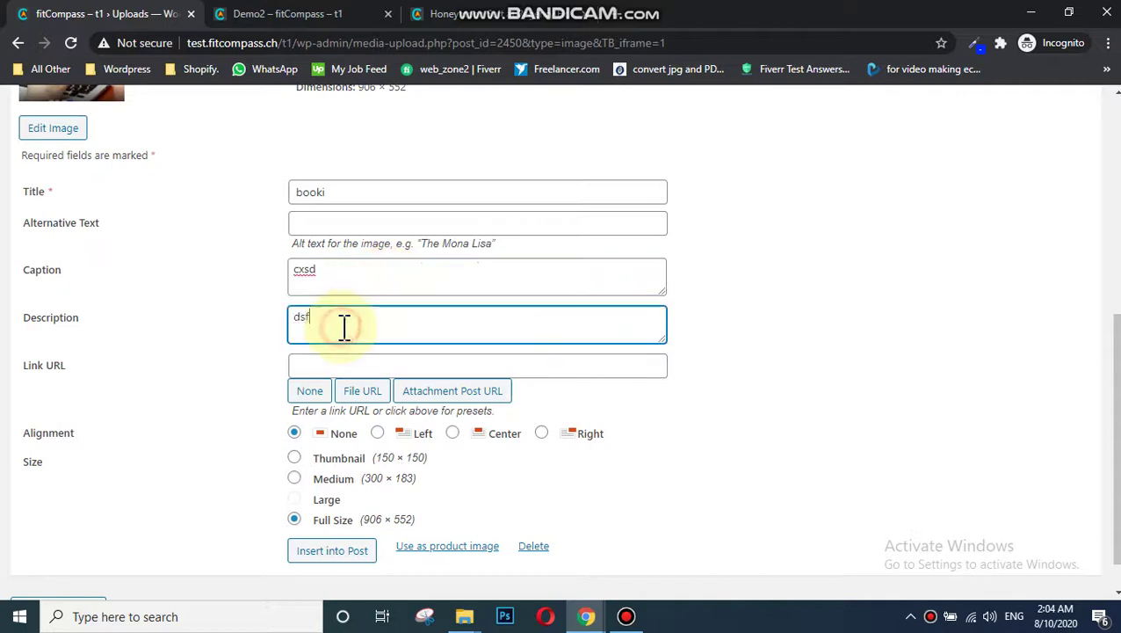
pyautogui.click(345, 366)
pyautogui.write('ss')
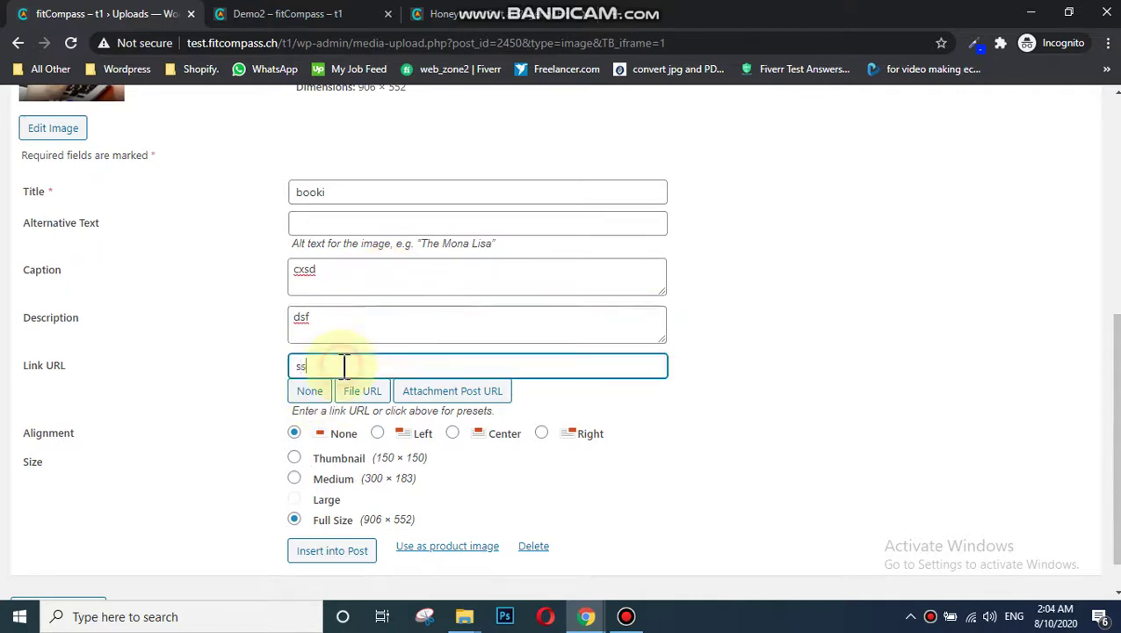
# Choose Full Size for the uploaded image, use it as the product image and save all changes.
pyautogui.scroll(-1, 457, 400)
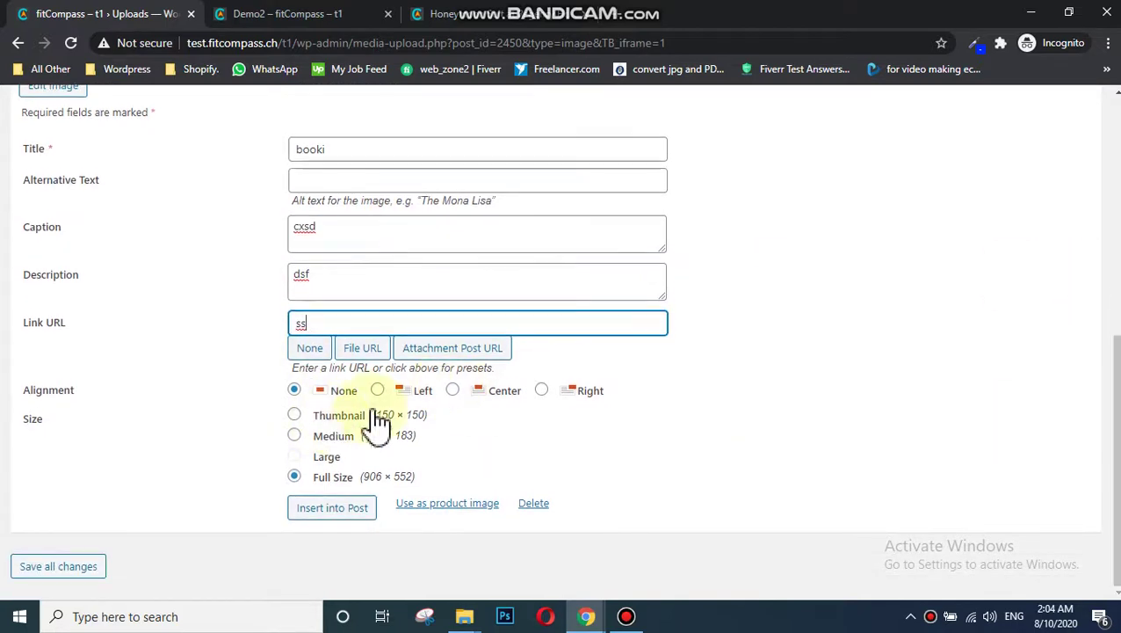
pyautogui.click(295, 475)
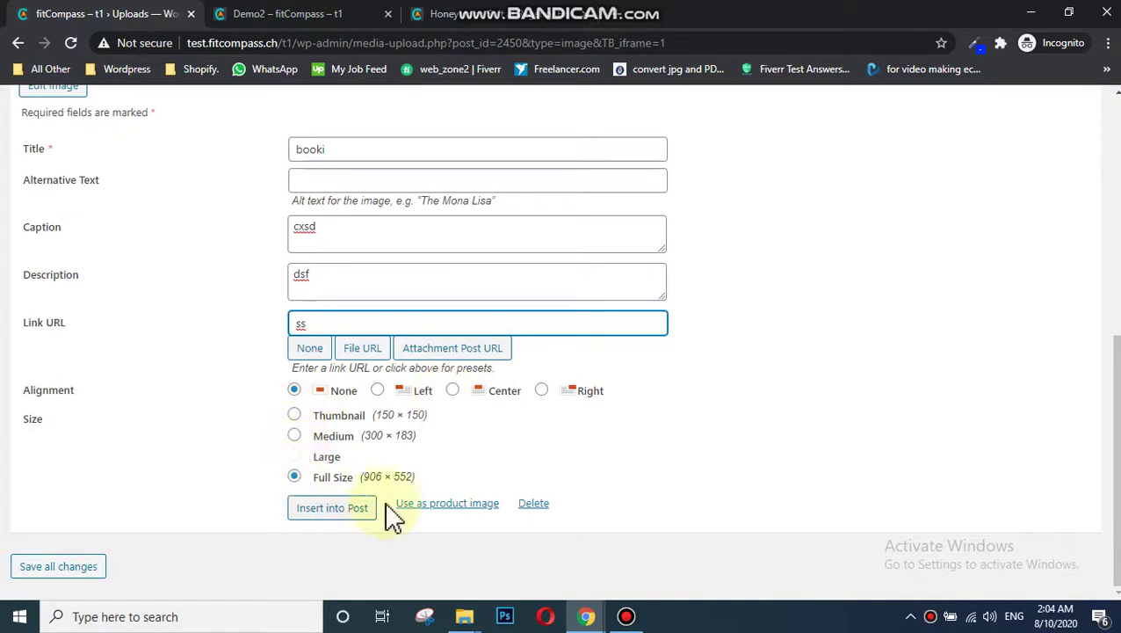
pyautogui.click(423, 508)
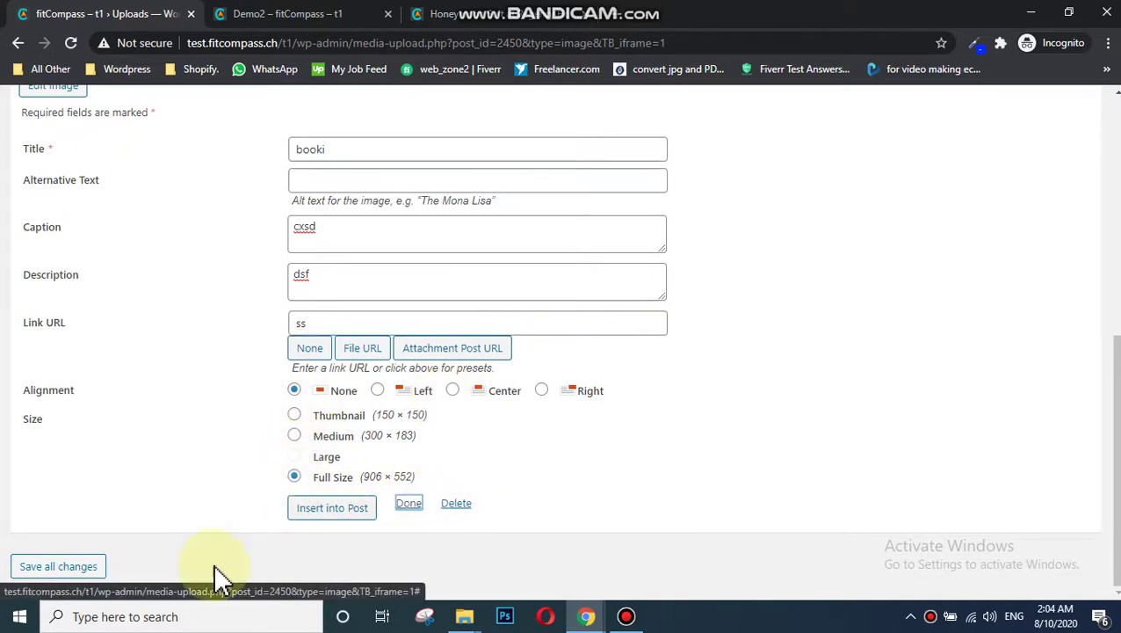
pyautogui.click(66, 567)
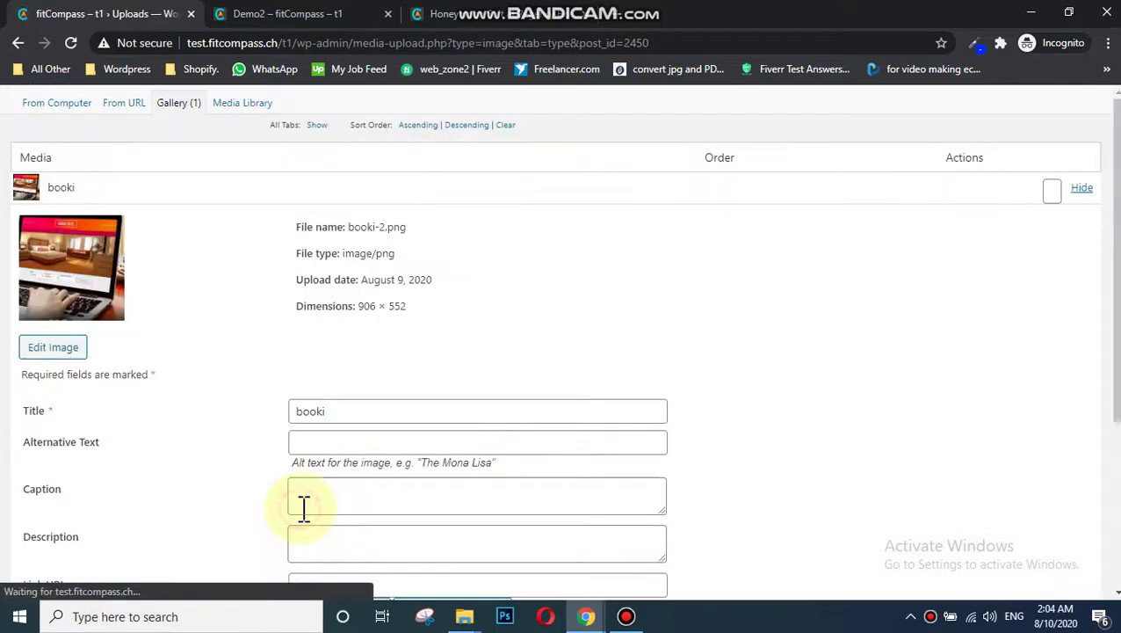
# Insert the full-size booki image into the post and go back to the media upload page.
pyautogui.scroll(-3, 741, 458)
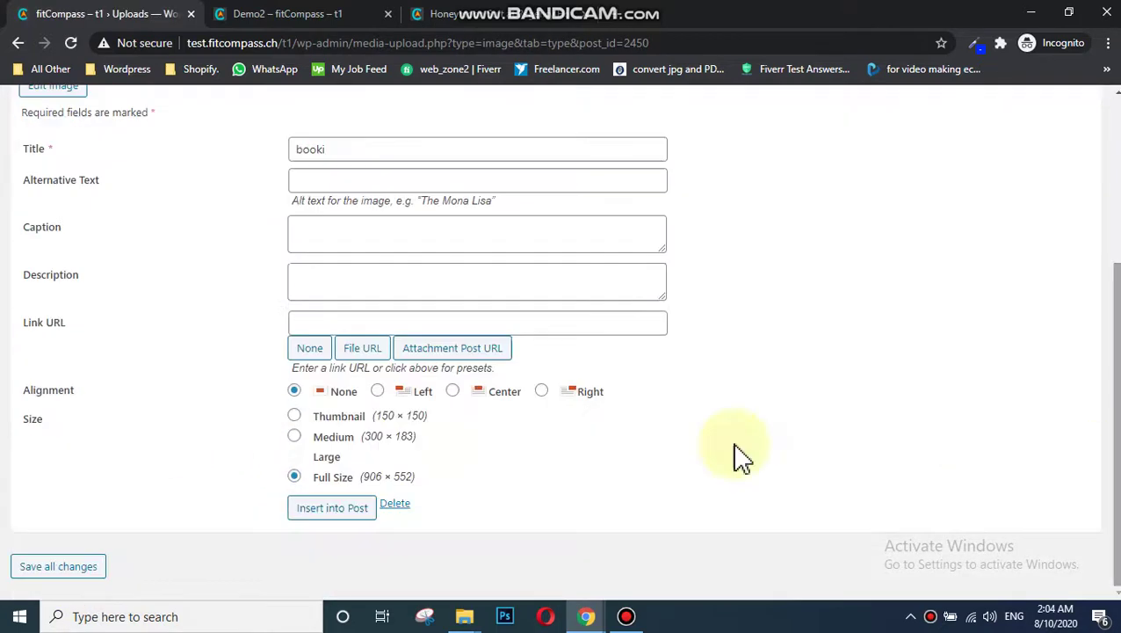
pyautogui.click(351, 518)
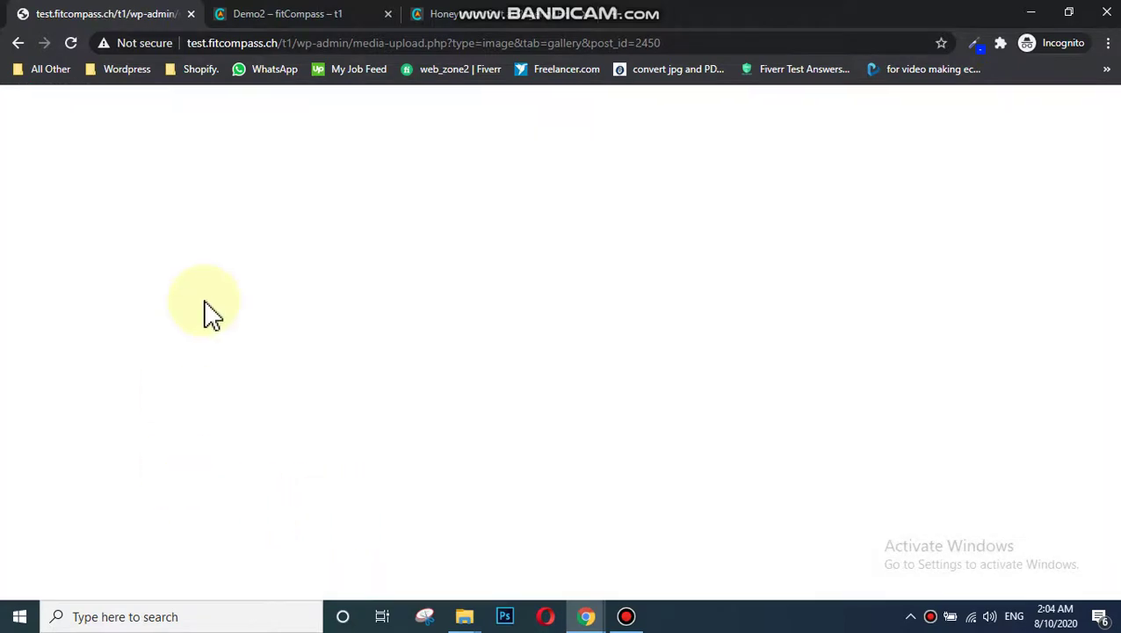
pyautogui.click(17, 42)
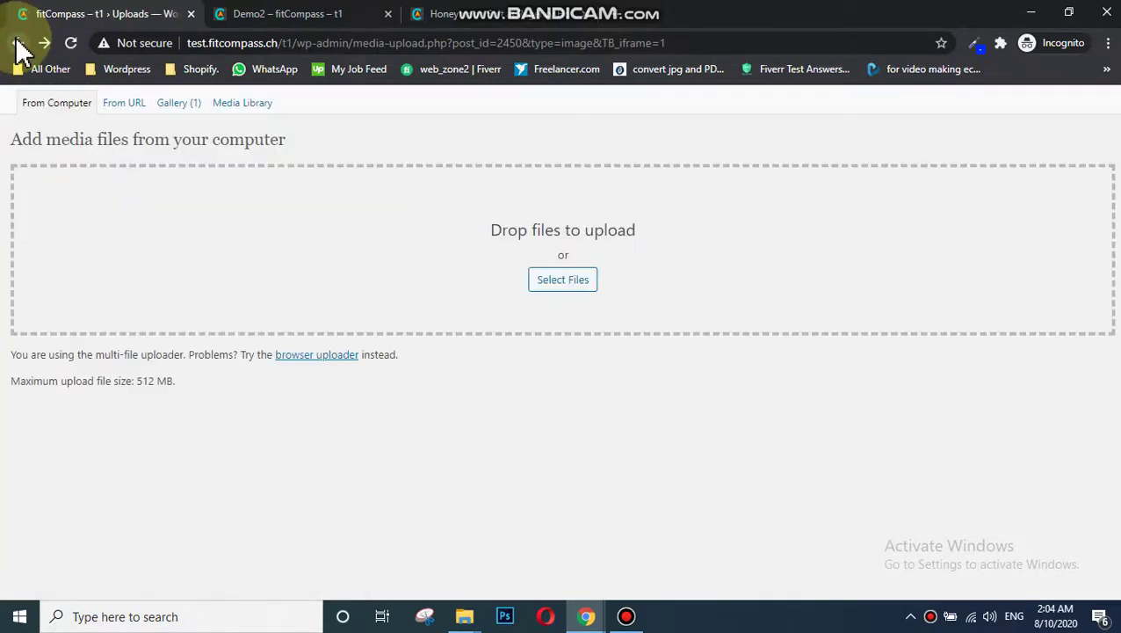
# Return to the Demo2 edit page and update the product.
pyautogui.click(18, 42)
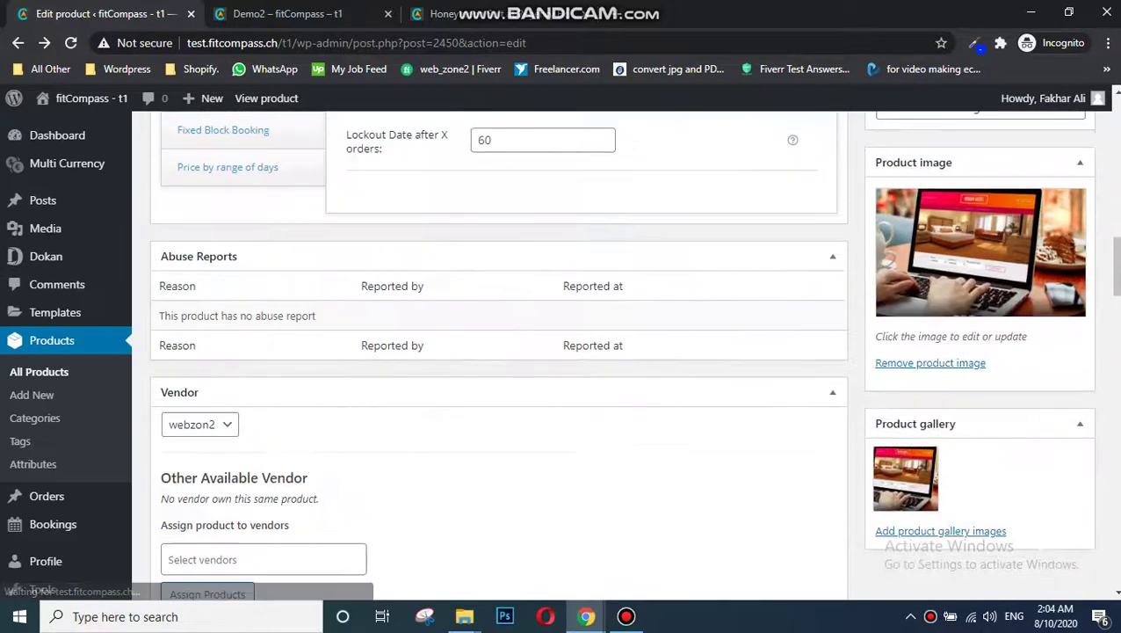
pyautogui.scroll(4, 561, 356)
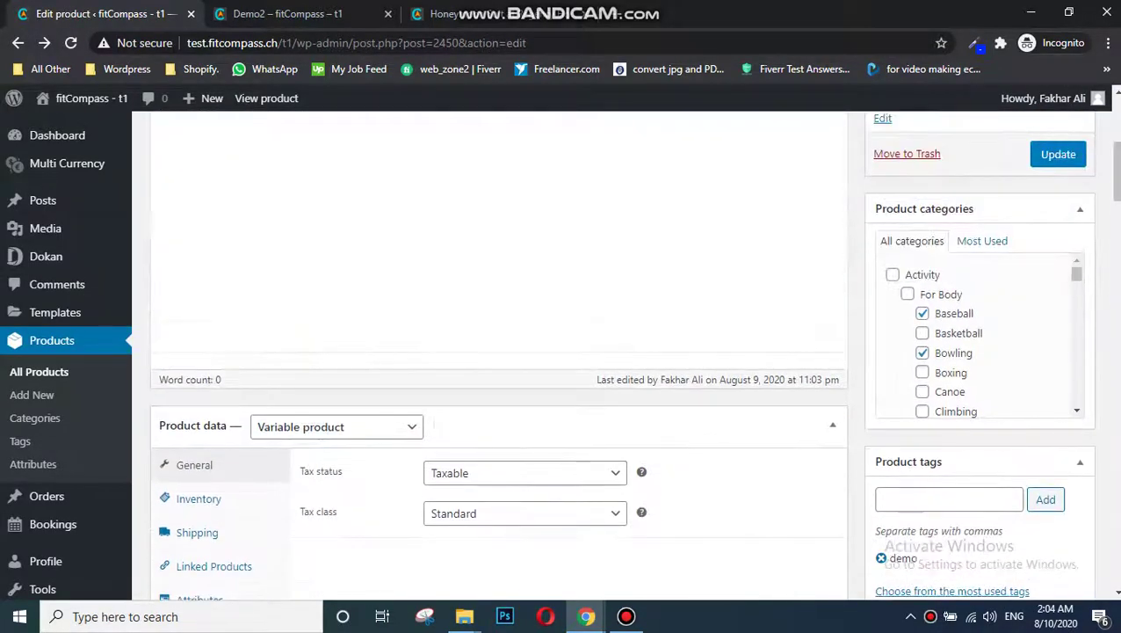
pyautogui.click(1077, 158)
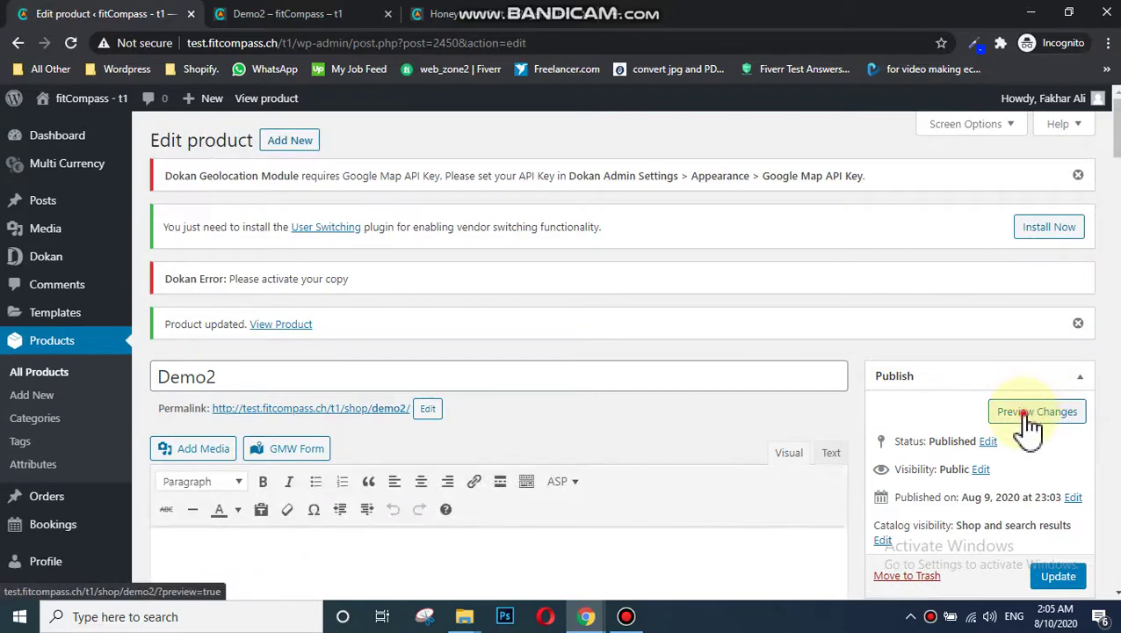
# Preview the Demo2 changes and examine the product page's images, availability, categories and tag.
pyautogui.click(1029, 417)
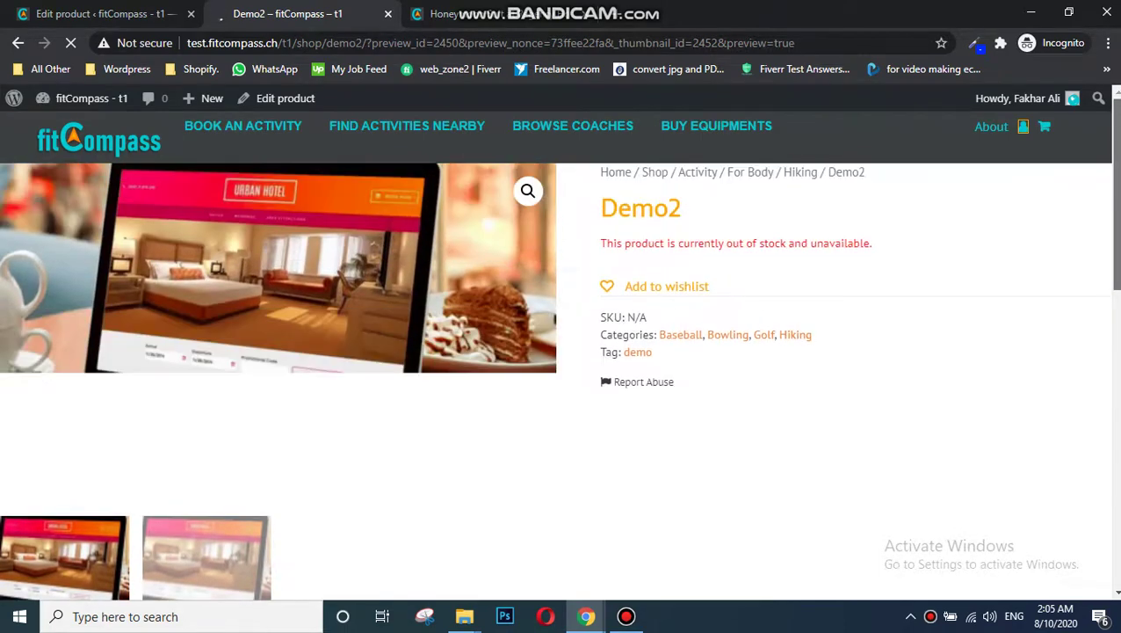
pyautogui.moveTo(1117, 145)
pyautogui.mouseDown()
pyautogui.moveTo(1117, 224)
pyautogui.moveTo(1103, 145)
pyautogui.mouseUp()
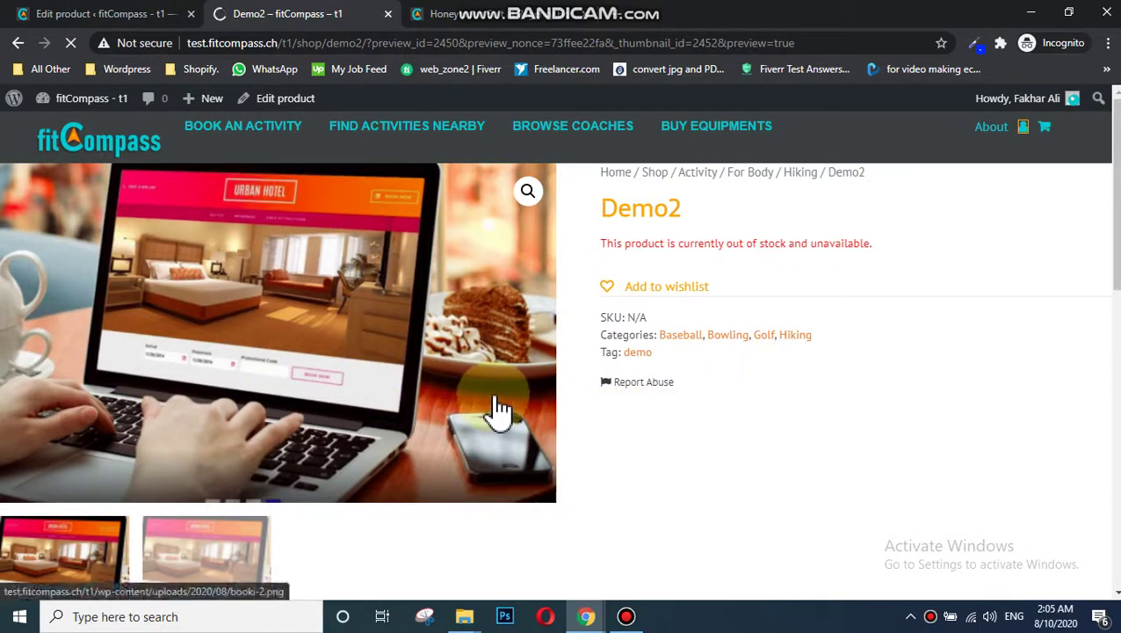
pyautogui.moveTo(1116, 180); pyautogui.dragTo(1117, 373)
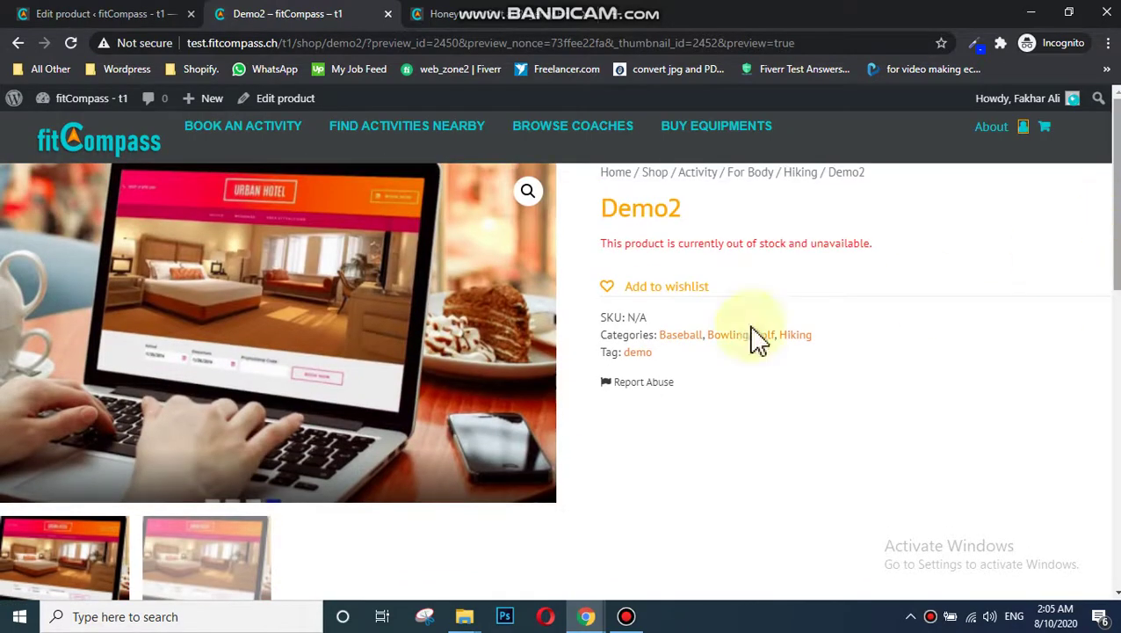
# Go back to the Demo2 edit page and examine the values of the Ticket type attribute.
pyautogui.click(88, 11)
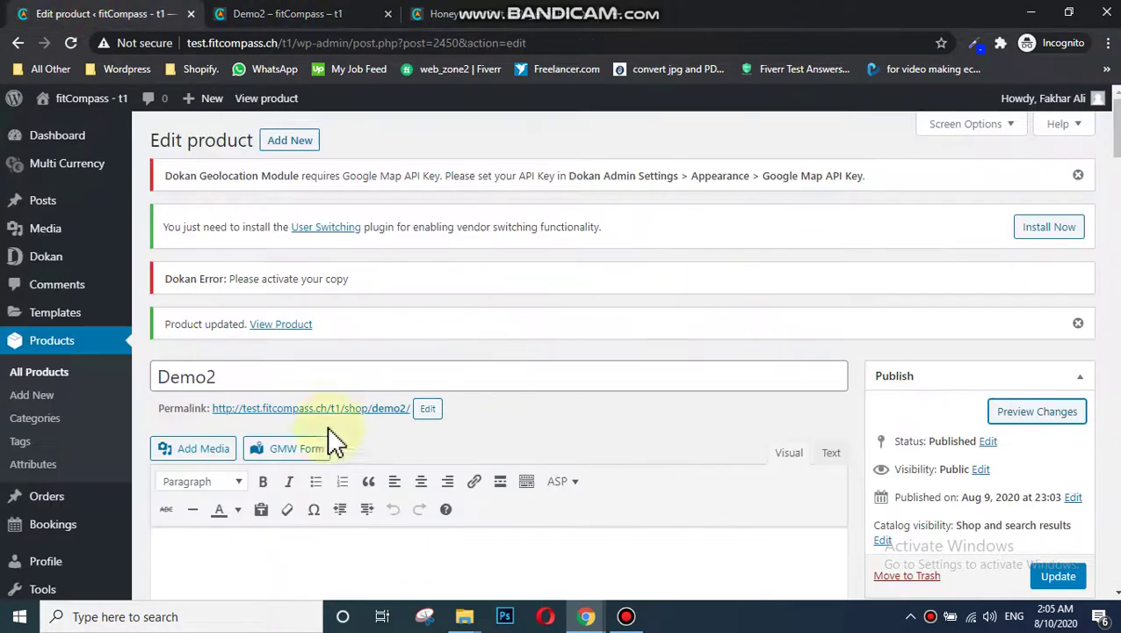
pyautogui.moveTo(1118, 132); pyautogui.dragTo(1118, 205)
pyautogui.click(214, 384)
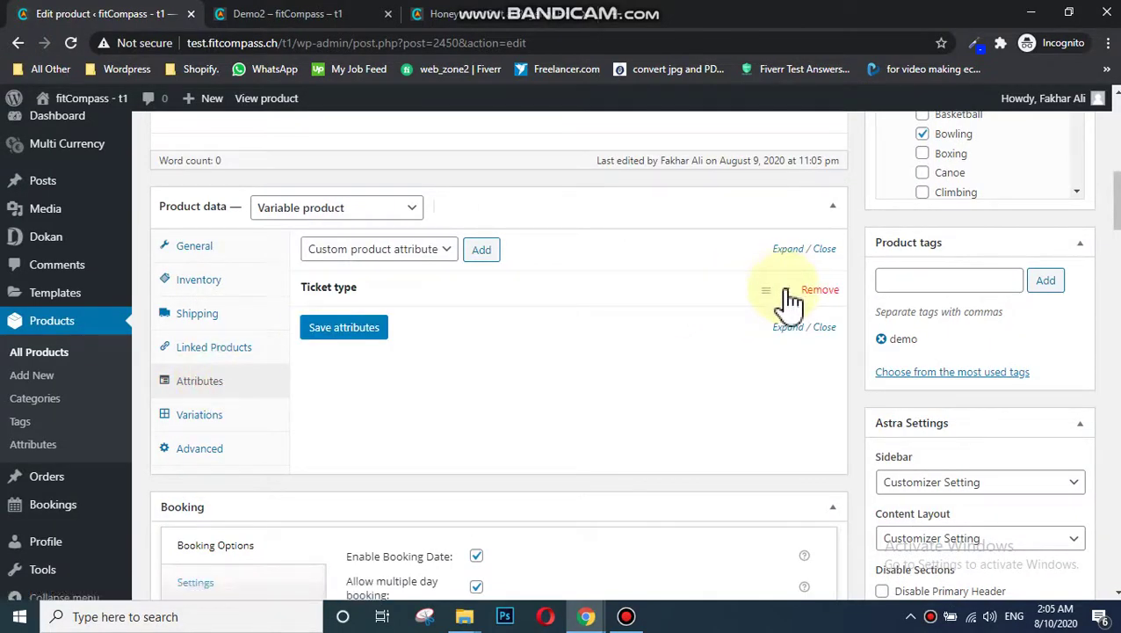
pyautogui.click(785, 291)
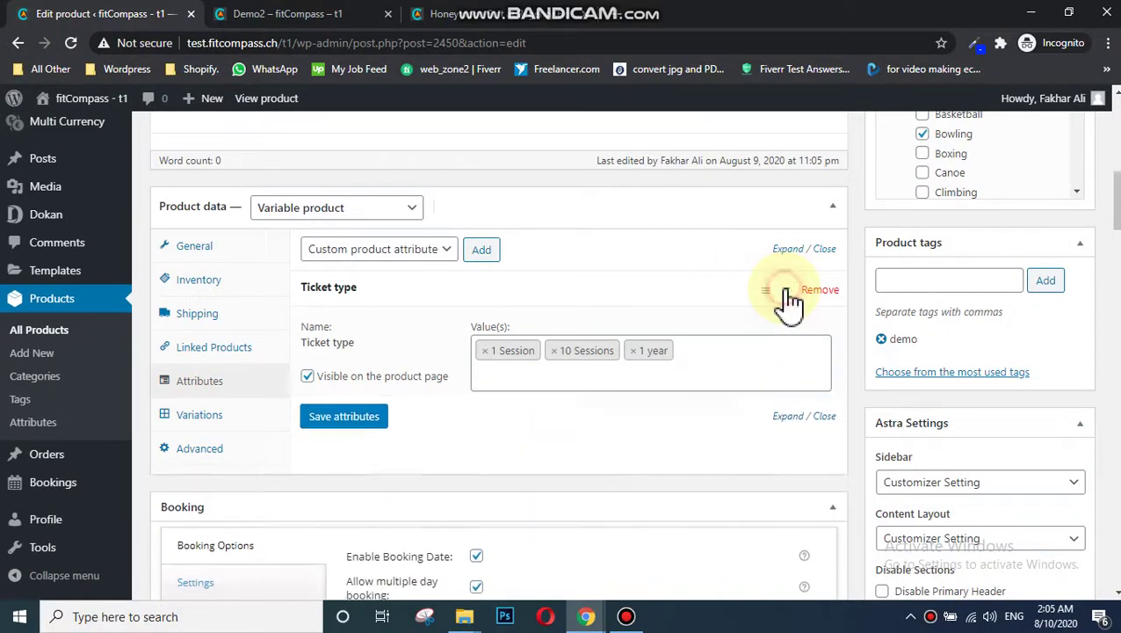
pyautogui.click(791, 292)
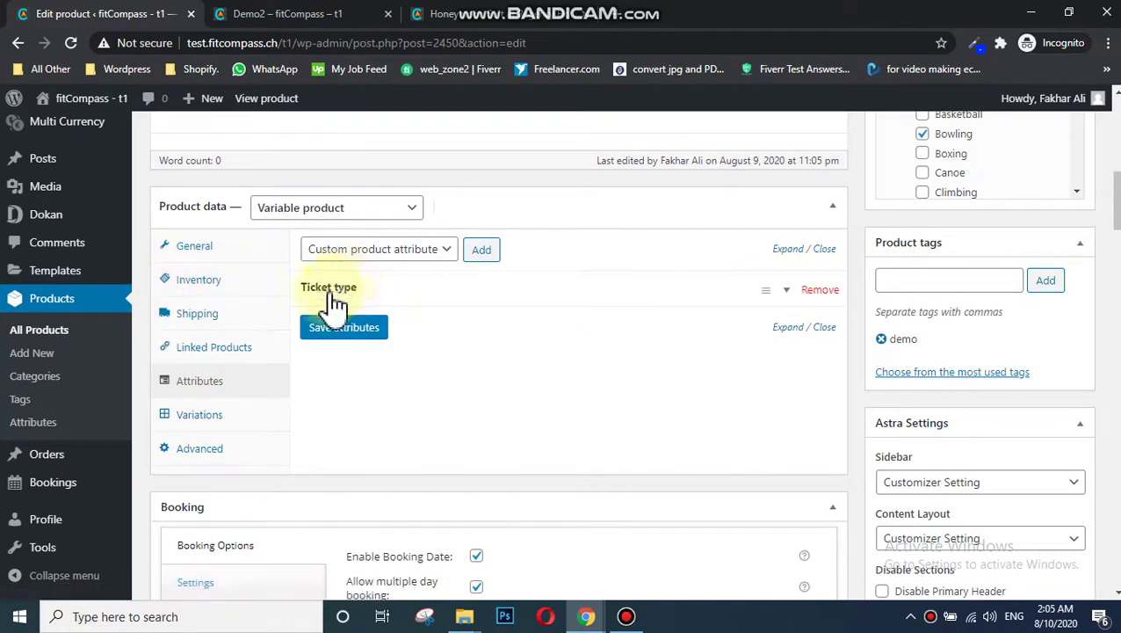
# Add a custom product attribute named cheoose name with values 1|33|, used for variations, and save the attributes.
pyautogui.click(377, 250)
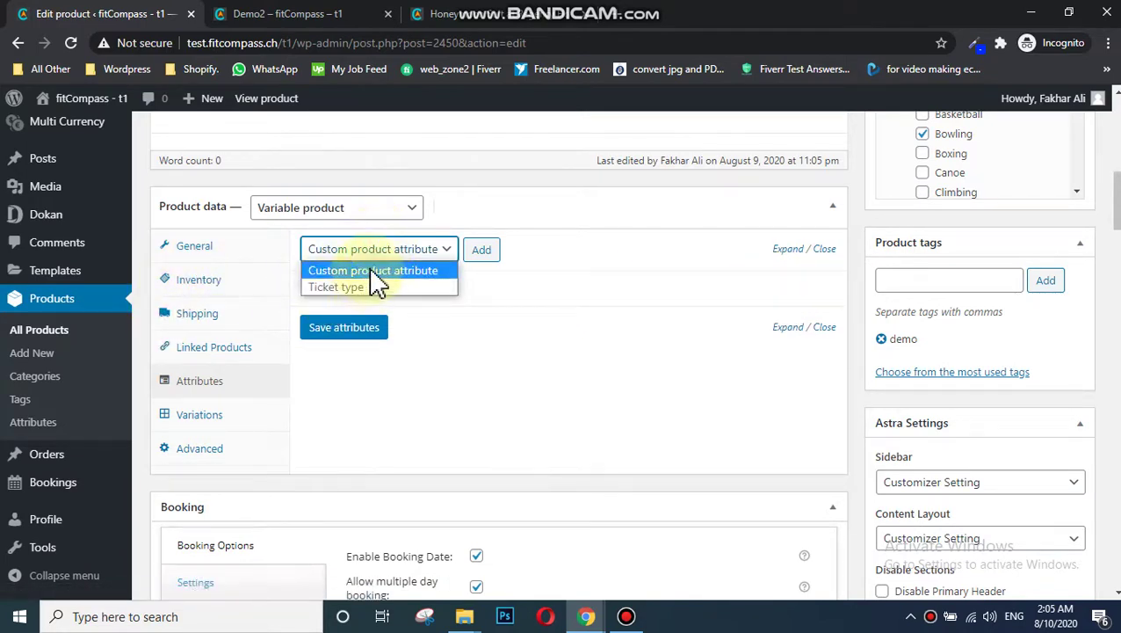
pyautogui.click(373, 269)
pyautogui.click(481, 249)
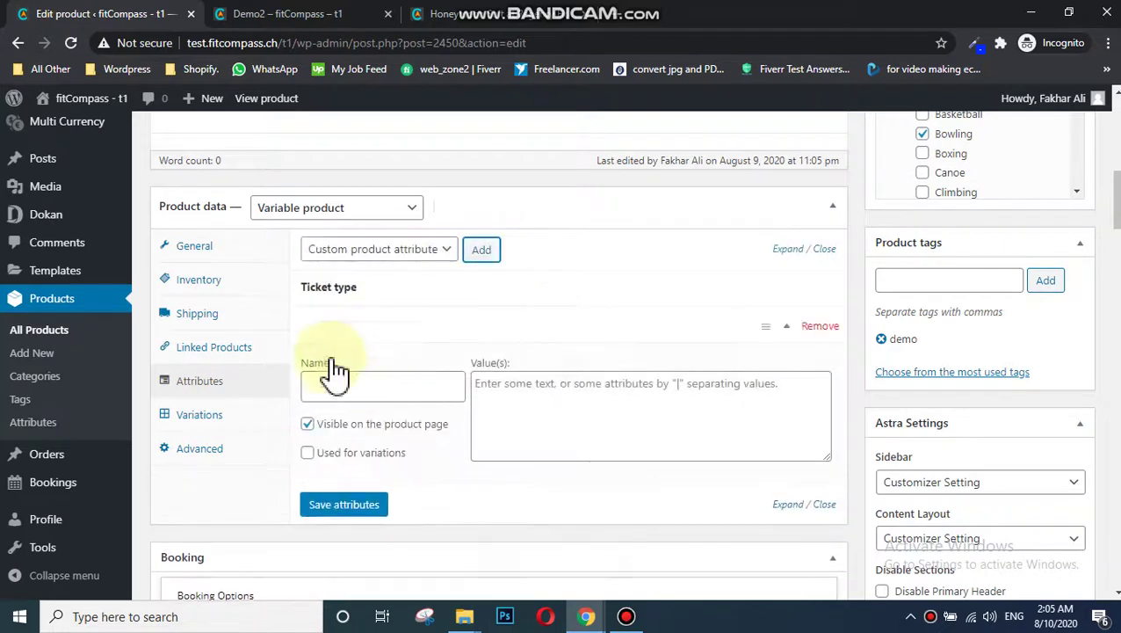
pyautogui.click(325, 384)
pyautogui.click(331, 356)
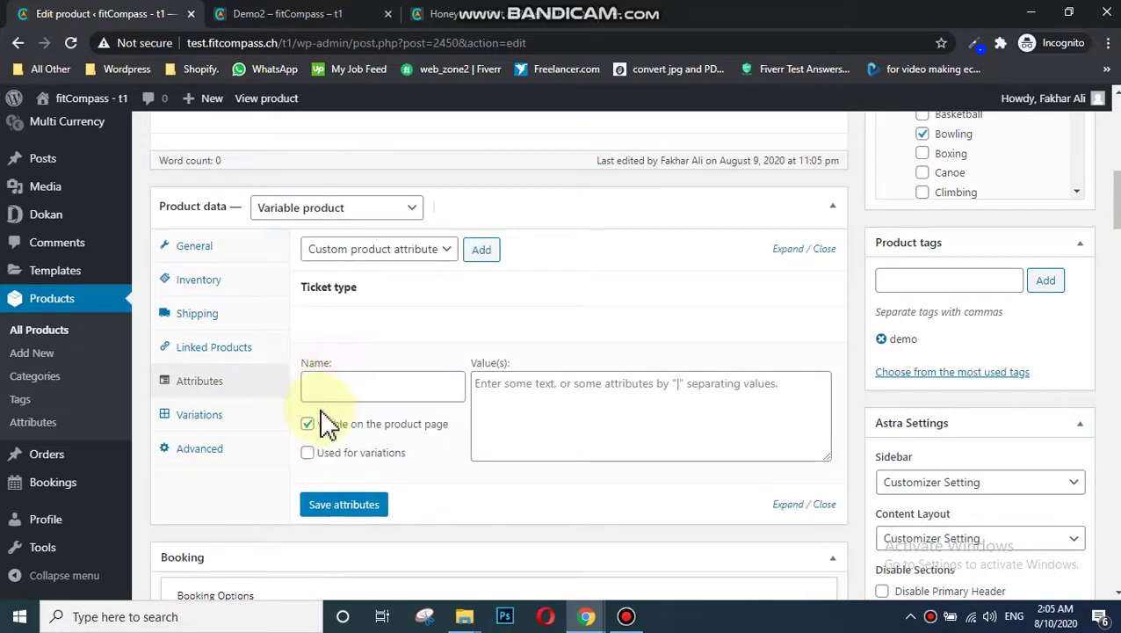
pyautogui.click(307, 453)
pyautogui.click(393, 384)
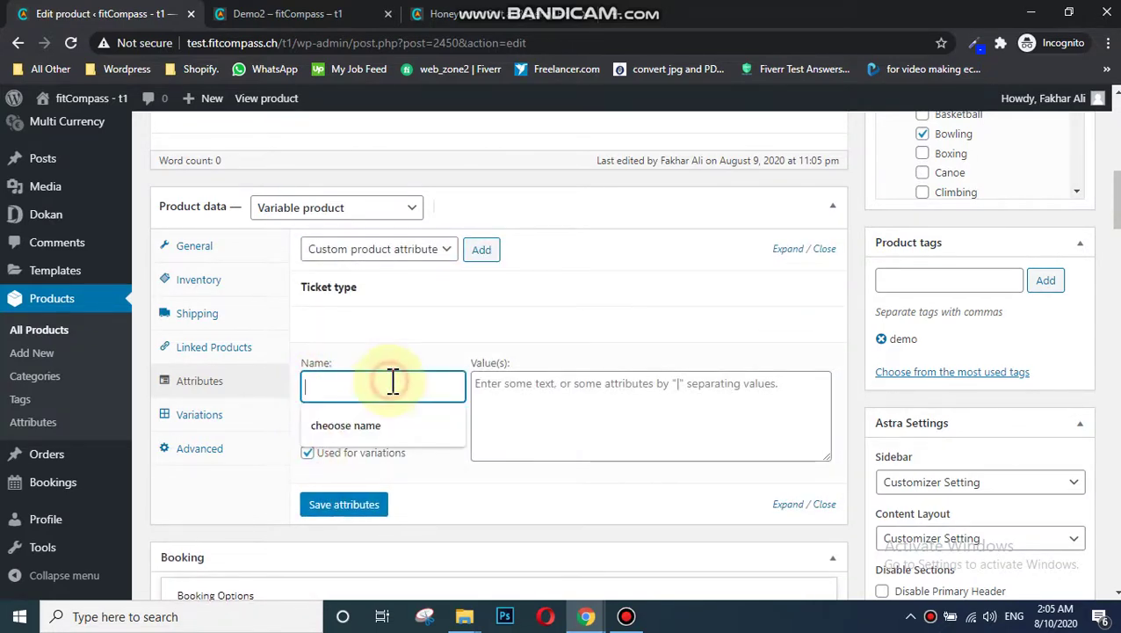
pyautogui.click(350, 424)
pyautogui.click(623, 420)
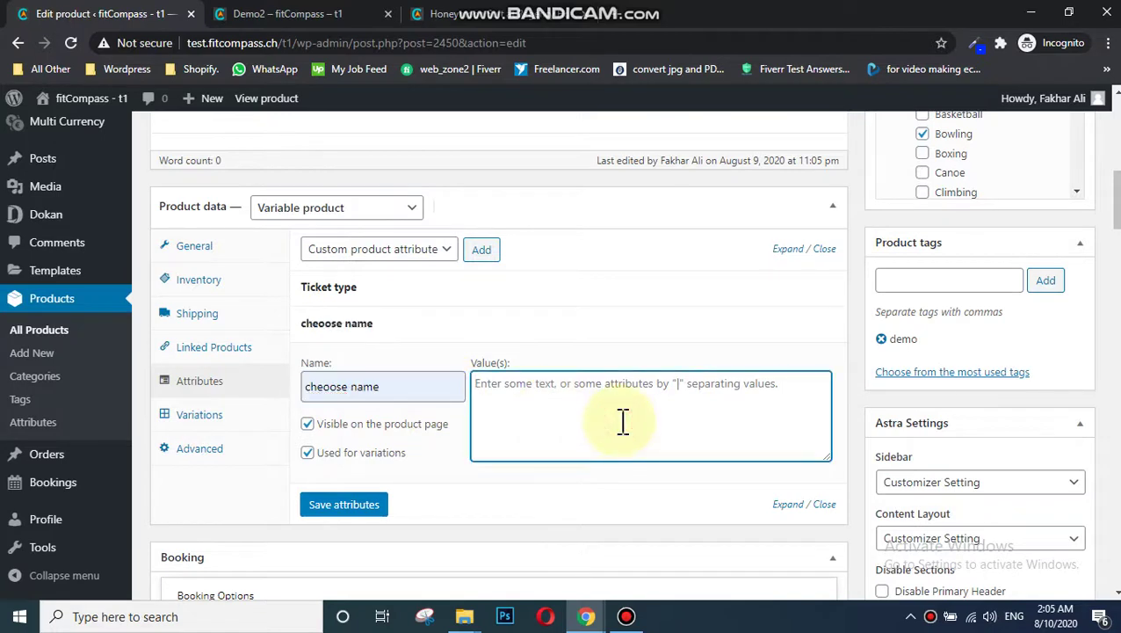
pyautogui.write('1|33|')
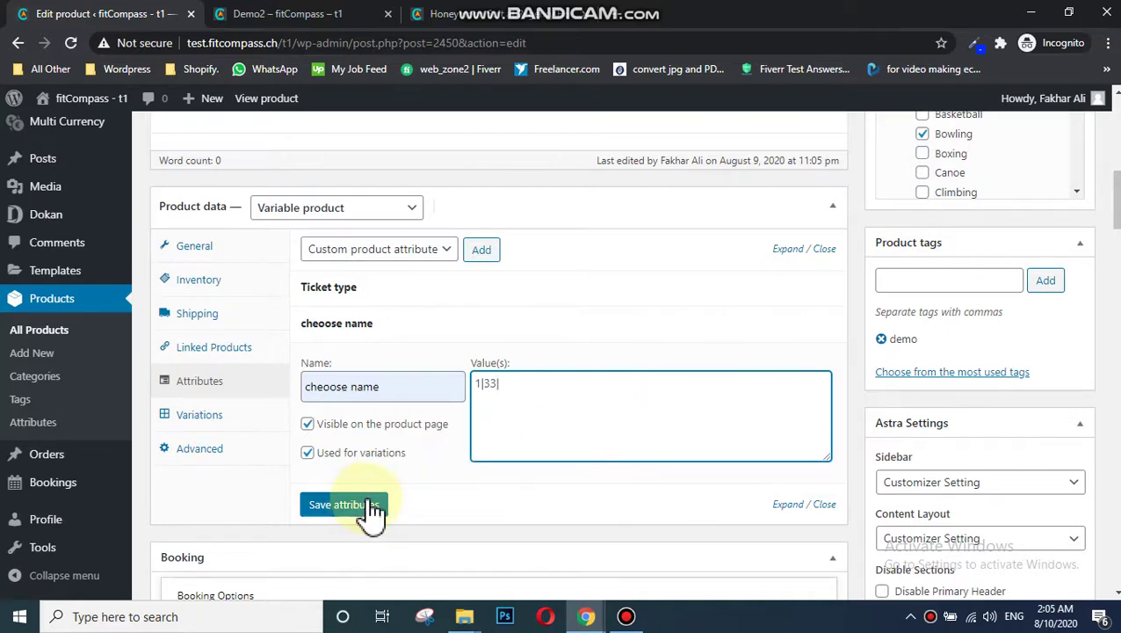
pyautogui.click(370, 506)
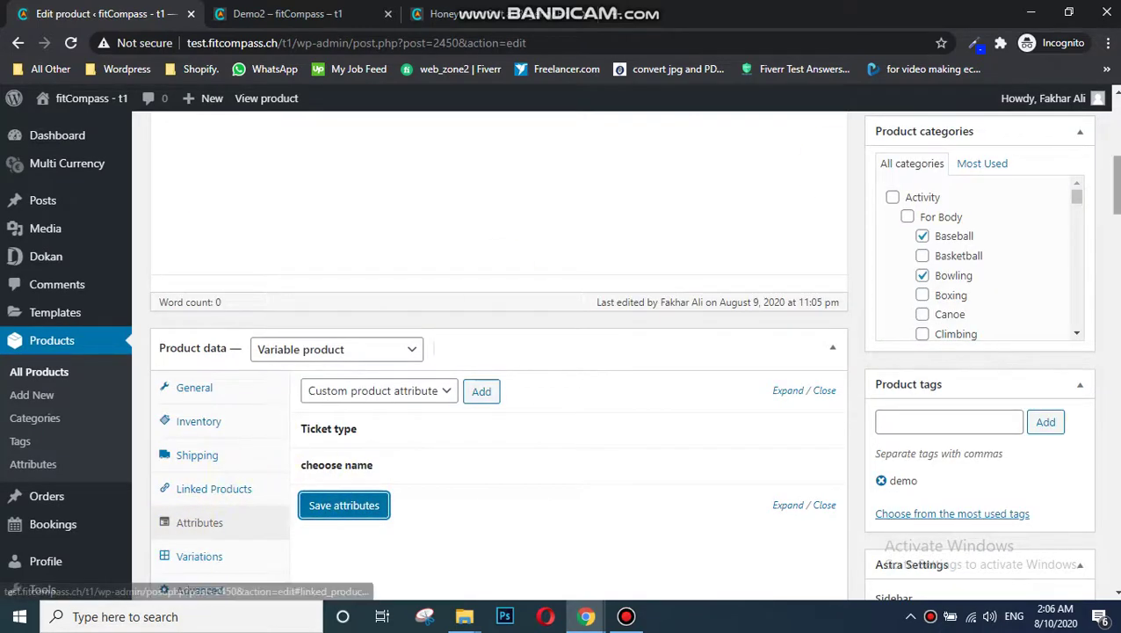
# Create variations from all attributes of the Demo2 product and accept the confirmations.
pyautogui.scroll(-3, 237, 440)
pyautogui.click(194, 277)
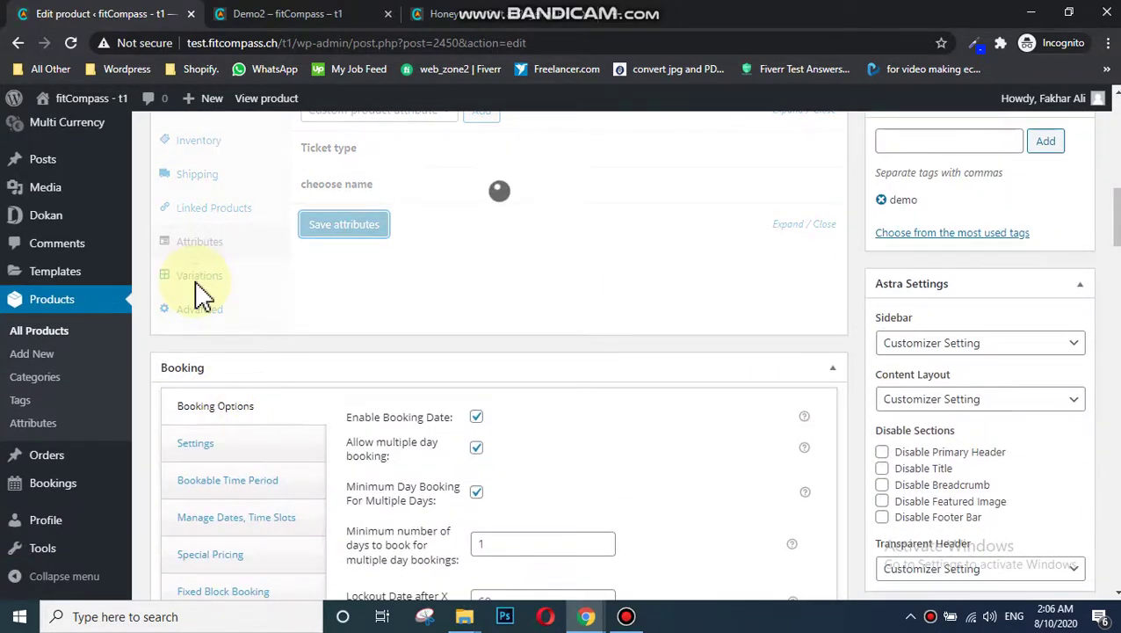
pyautogui.click(199, 275)
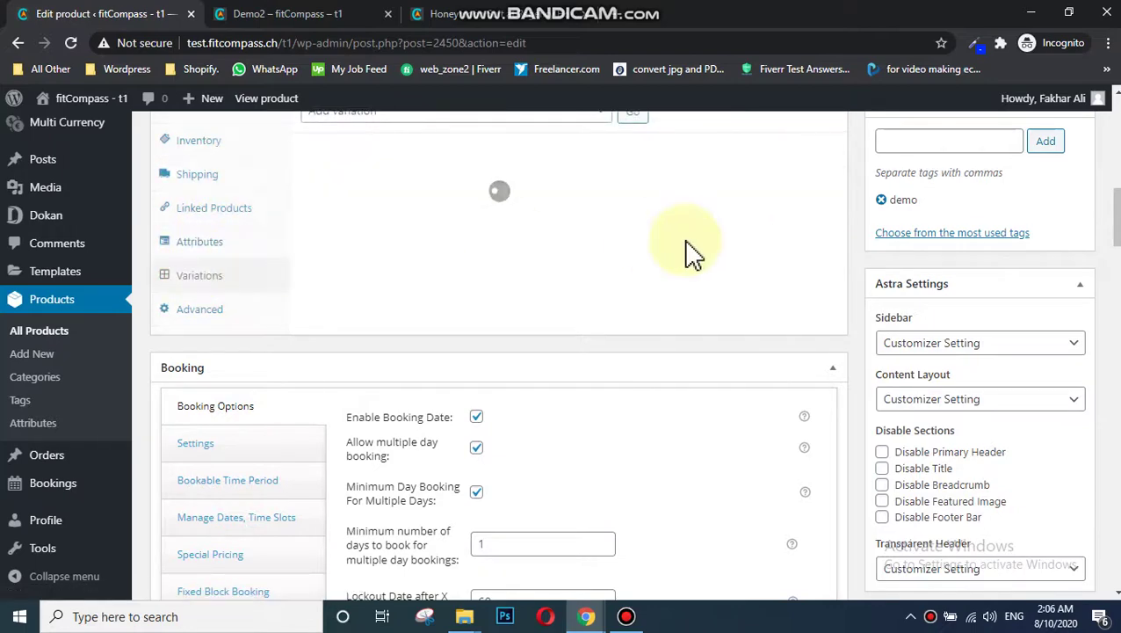
pyautogui.scroll(2, 544, 246)
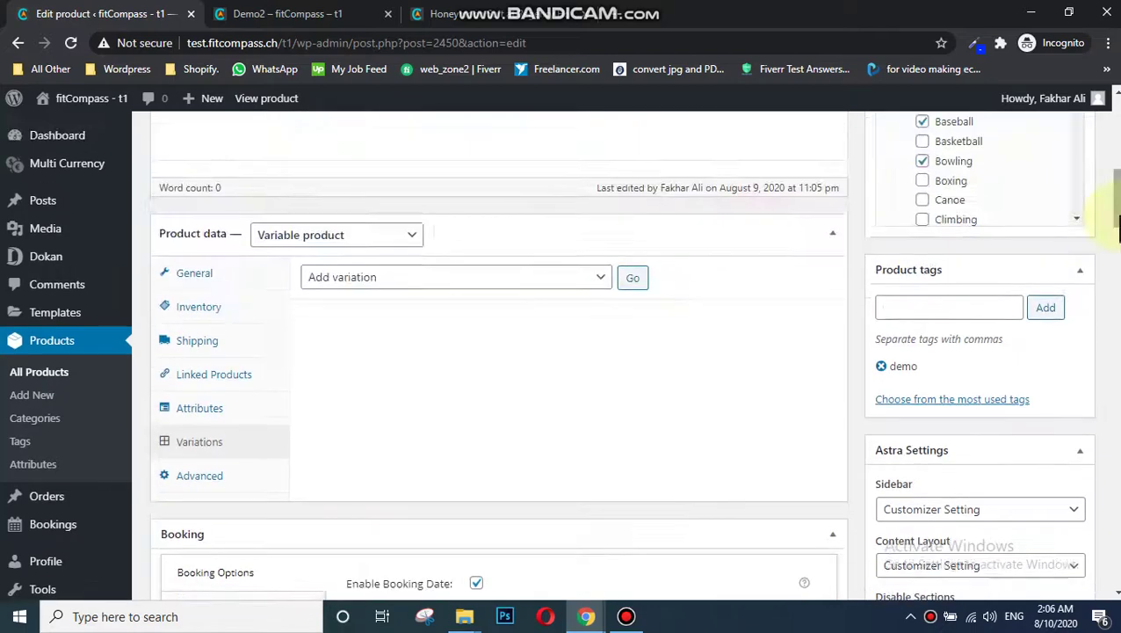
pyautogui.click(564, 277)
pyautogui.click(517, 317)
pyautogui.click(632, 279)
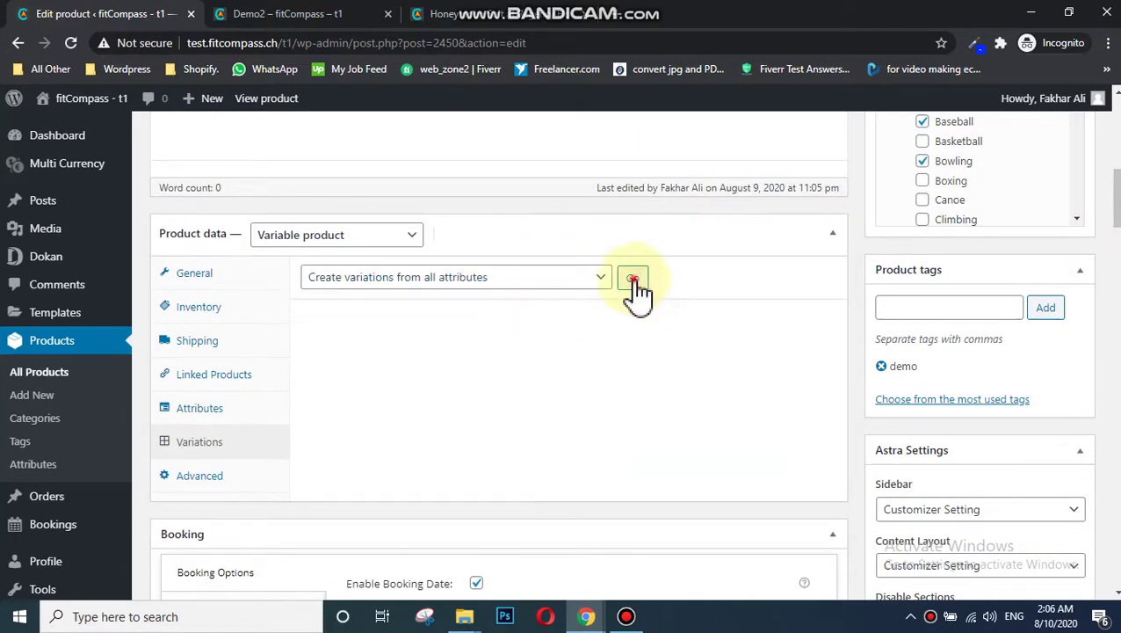
pyautogui.click(640, 172)
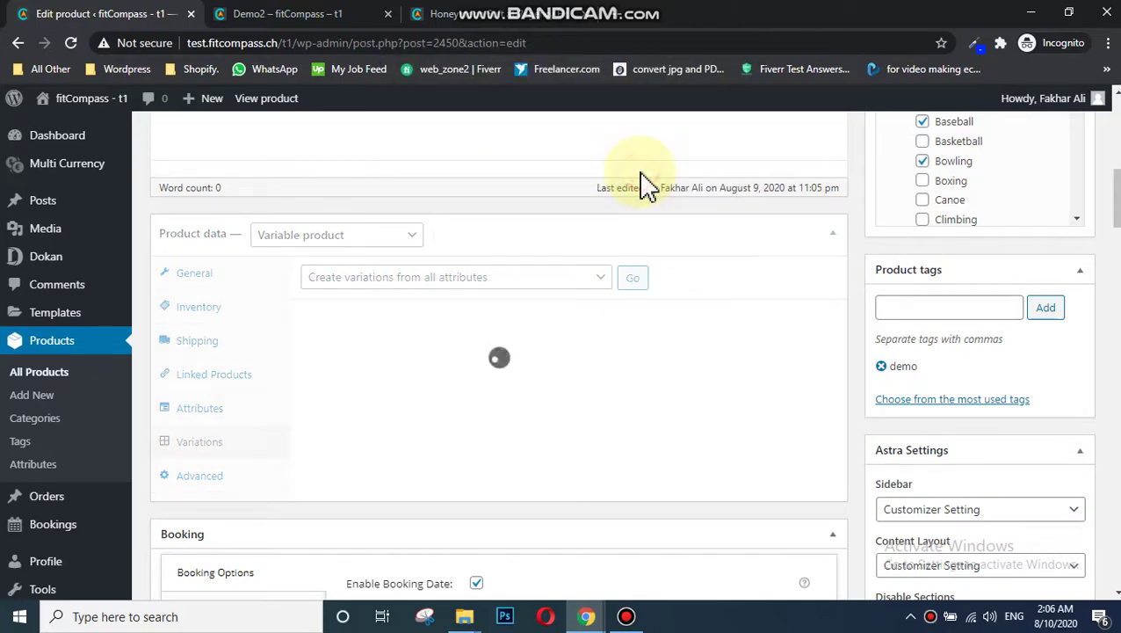
pyautogui.click(712, 136)
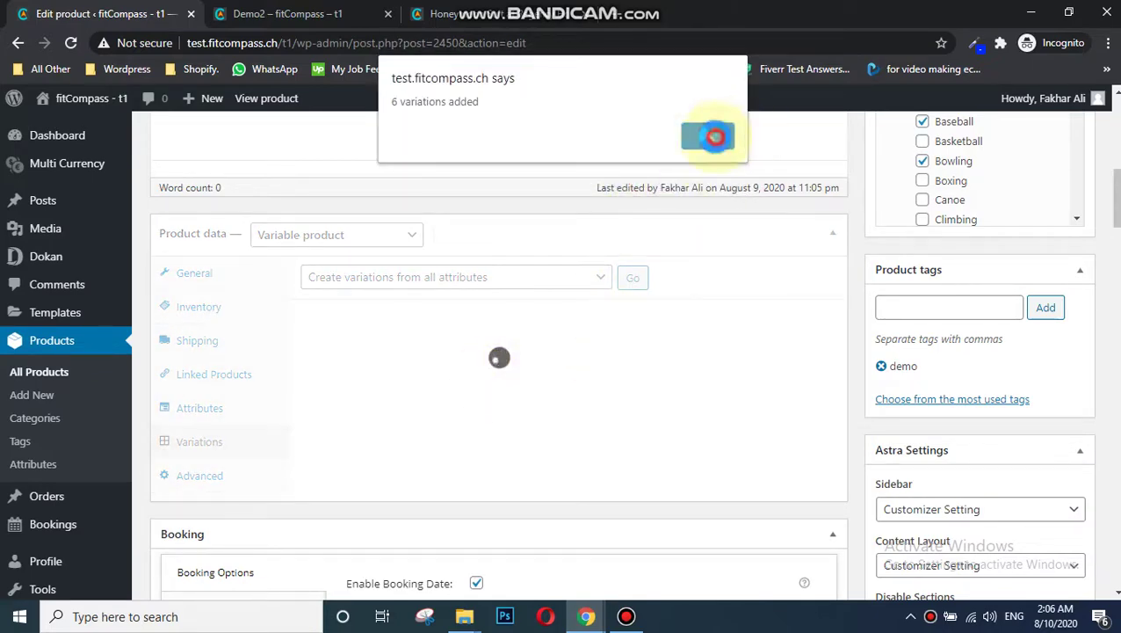
# Set the 1 Session / 1 variation's regular price to 1069.00 and sale price to 900 CHF, and update the product.
pyautogui.scroll(-3, 1113, 226)
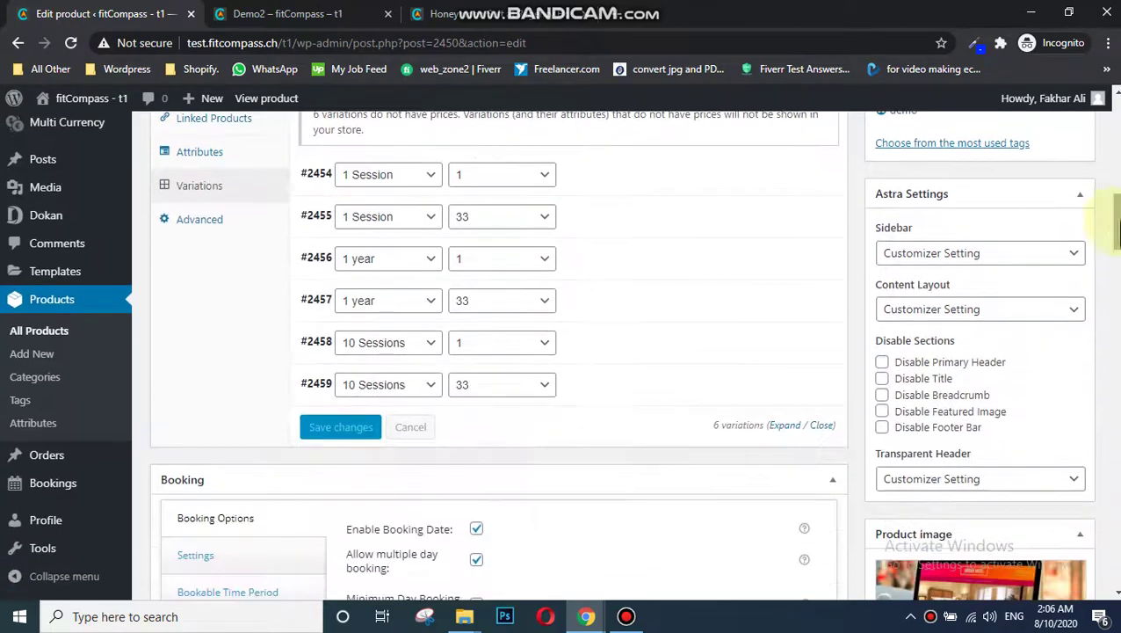
pyautogui.click(782, 174)
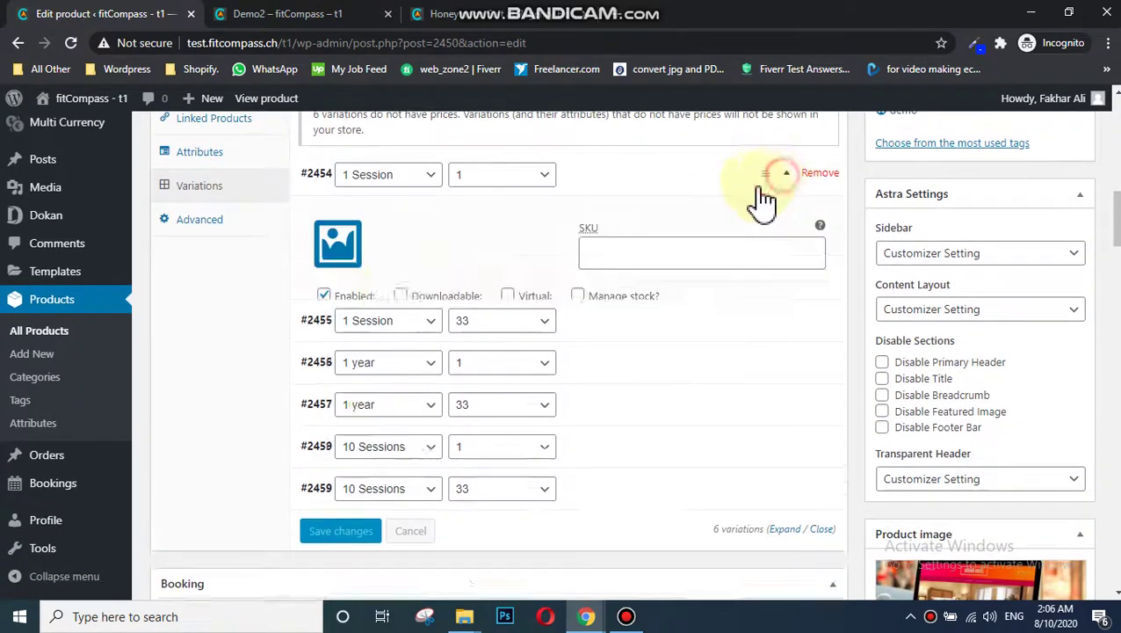
pyautogui.click(416, 371)
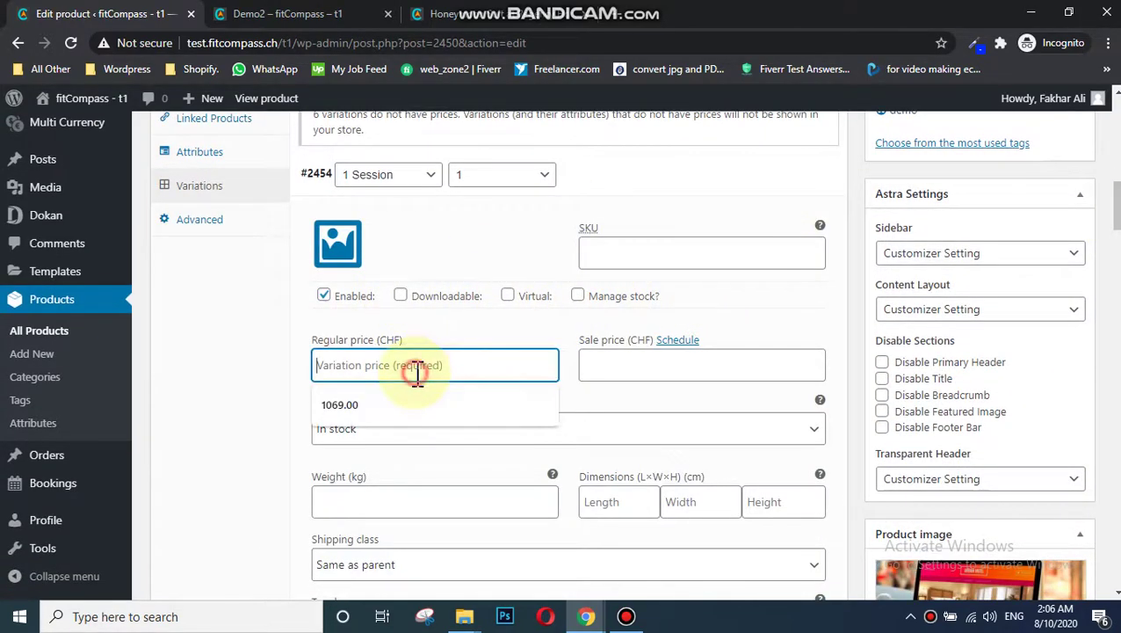
pyautogui.click(405, 415)
pyautogui.click(694, 360)
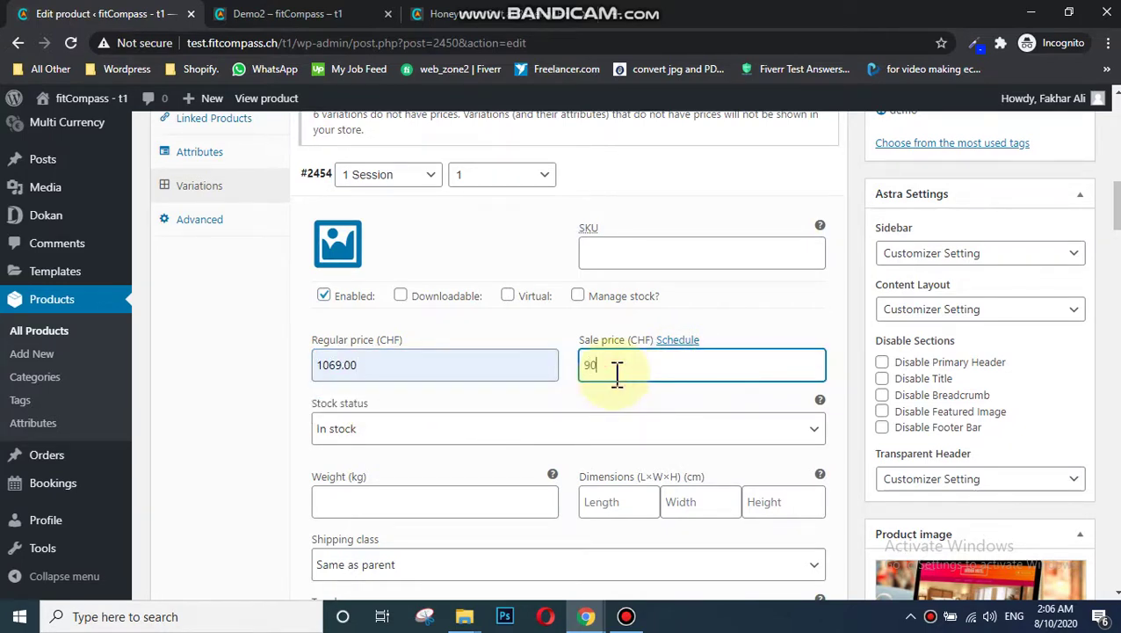
pyautogui.press('Return')
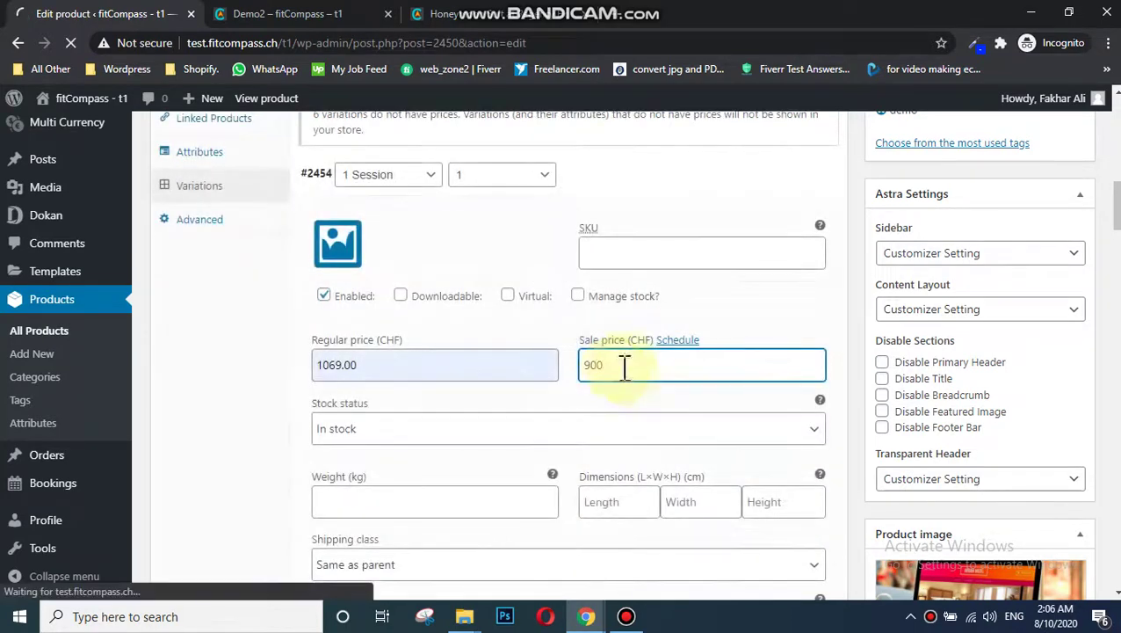
pyautogui.click(733, 253)
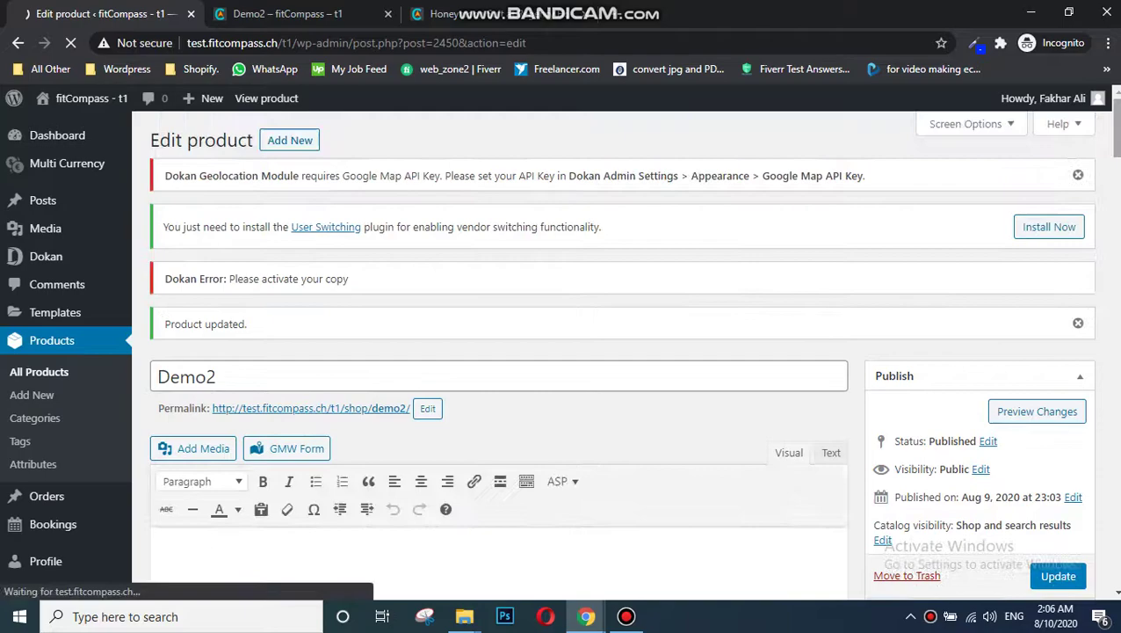
# Examine the product's booking settings, bookable time period, date and time slots, and special pricing options.
pyautogui.moveTo(1117, 130); pyautogui.dragTo(1117, 230)
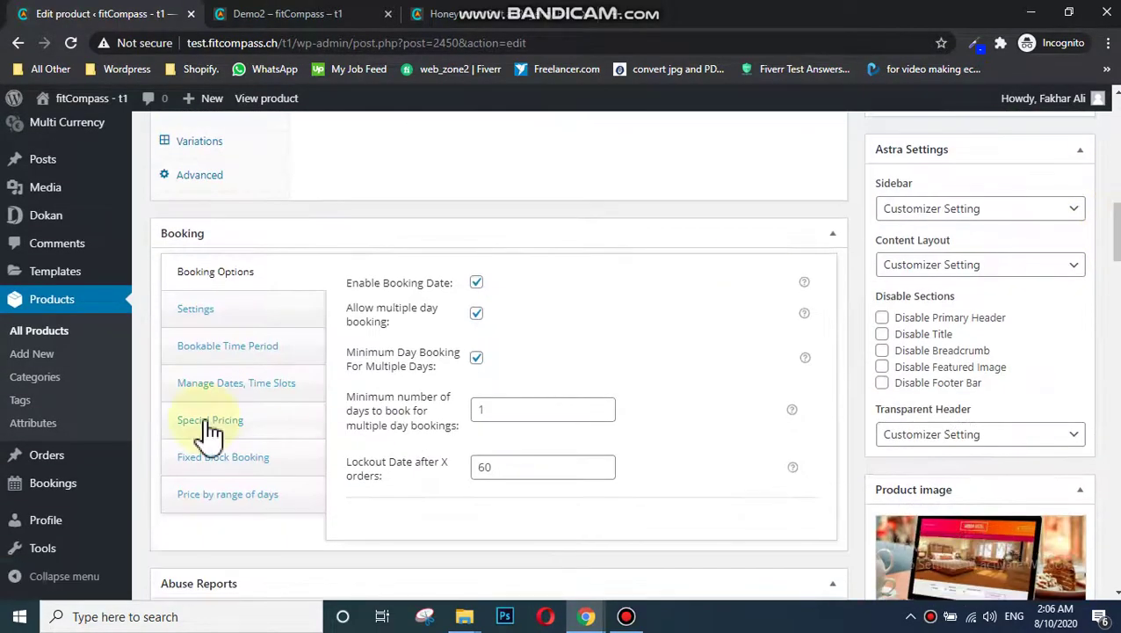
pyautogui.click(212, 313)
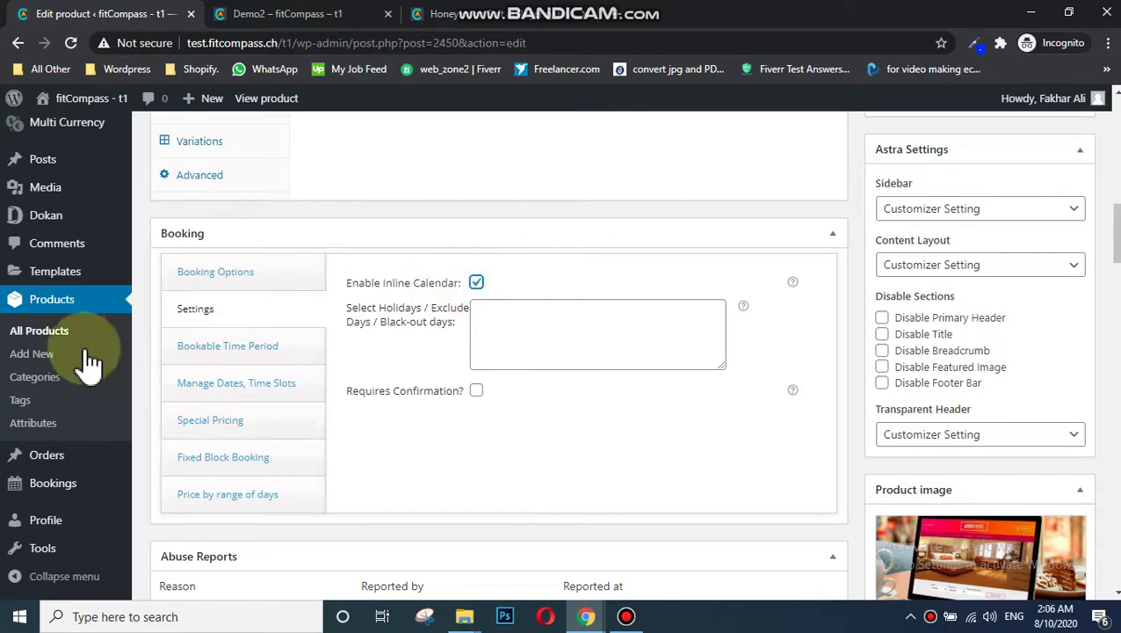
pyautogui.click(221, 356)
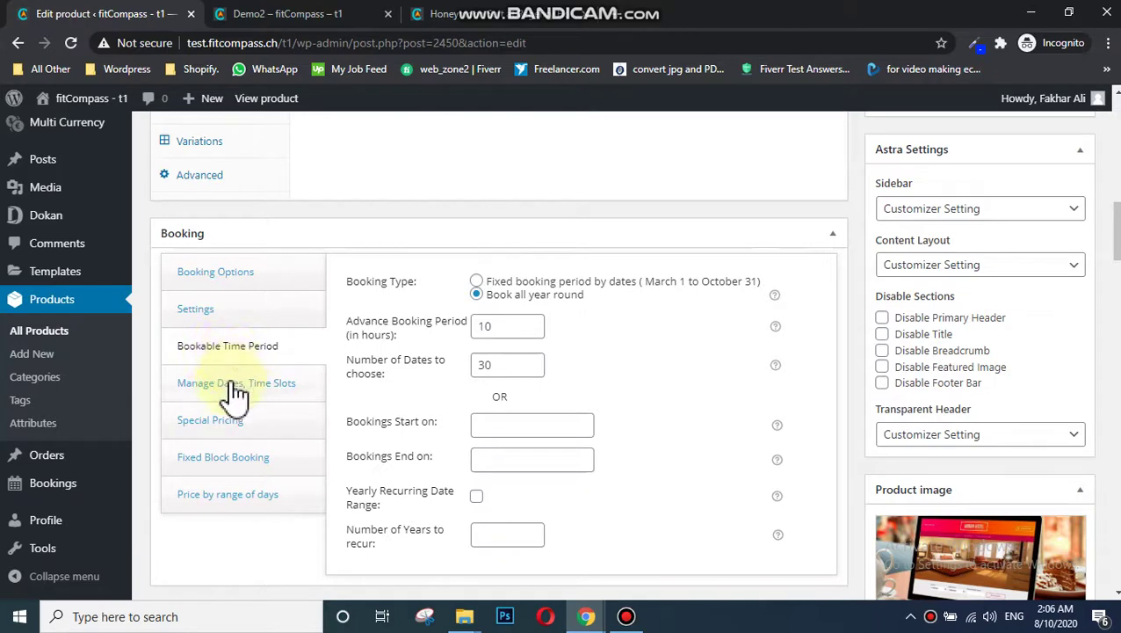
pyautogui.click(477, 497)
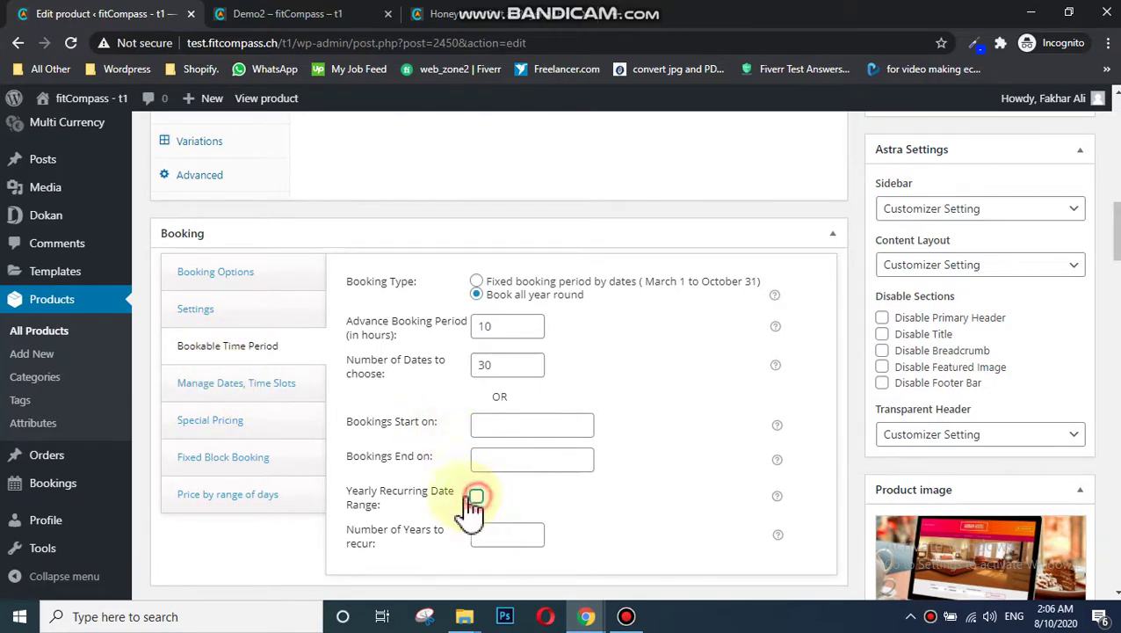
pyautogui.click(227, 386)
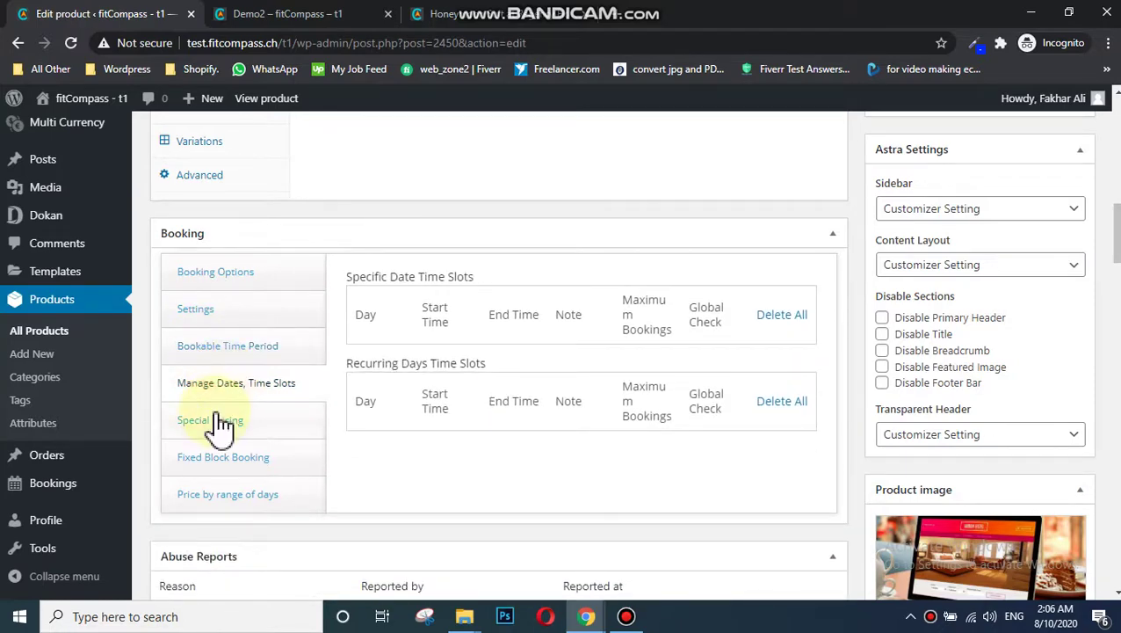
pyautogui.click(212, 424)
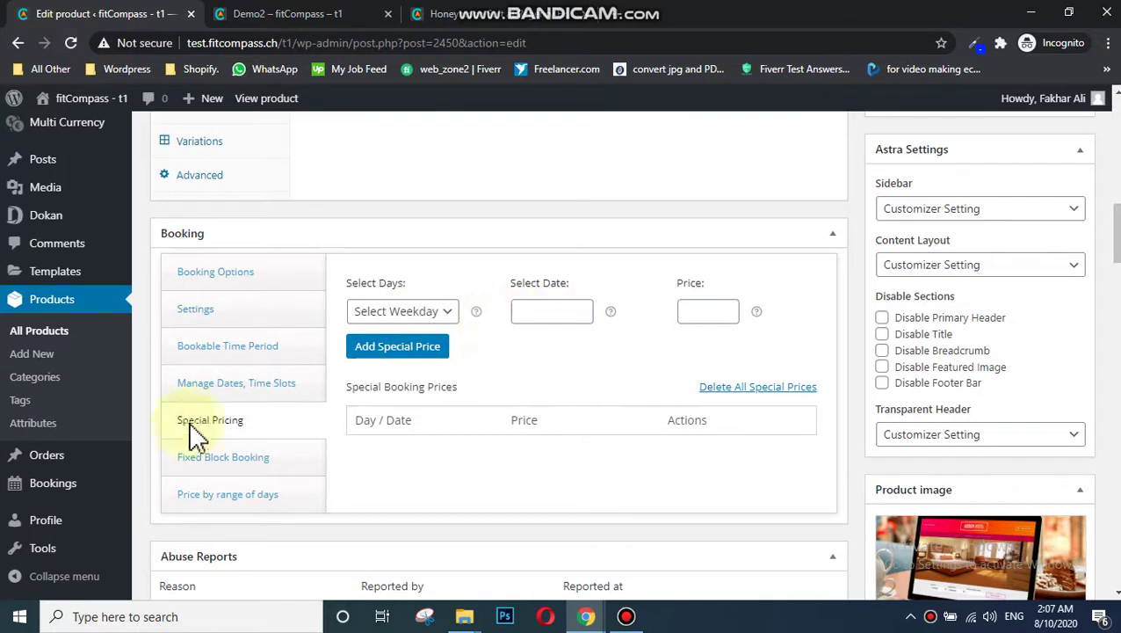
# Try out the Enable Fixed Block Booking option in the product's booking settings.
pyautogui.click(214, 481)
pyautogui.click(221, 463)
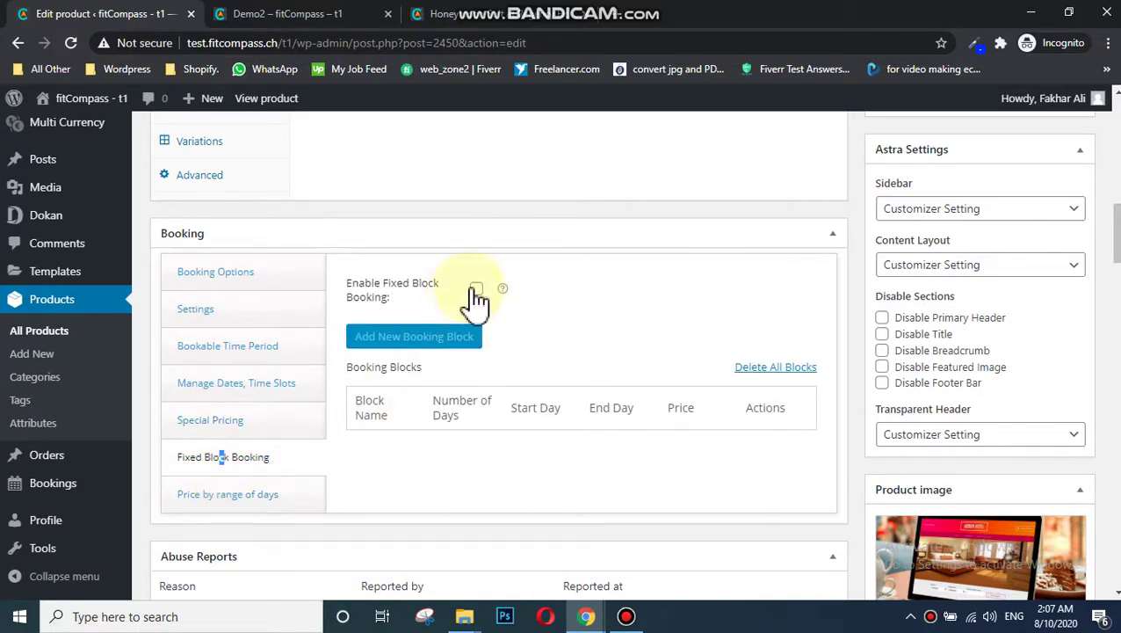
pyautogui.click(476, 290)
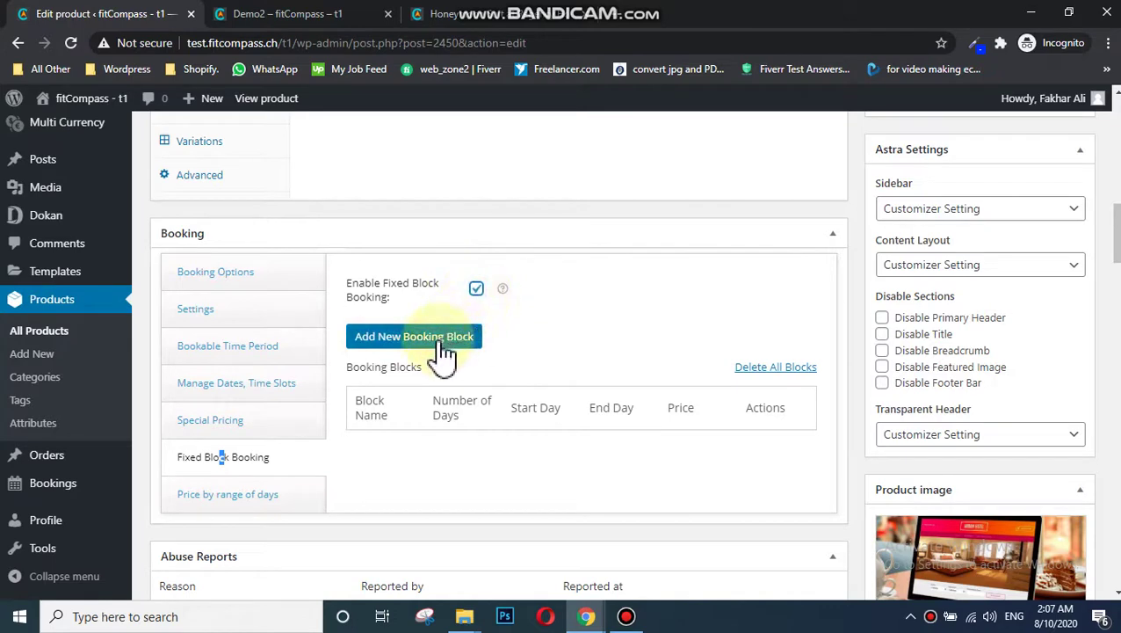
pyautogui.click(477, 290)
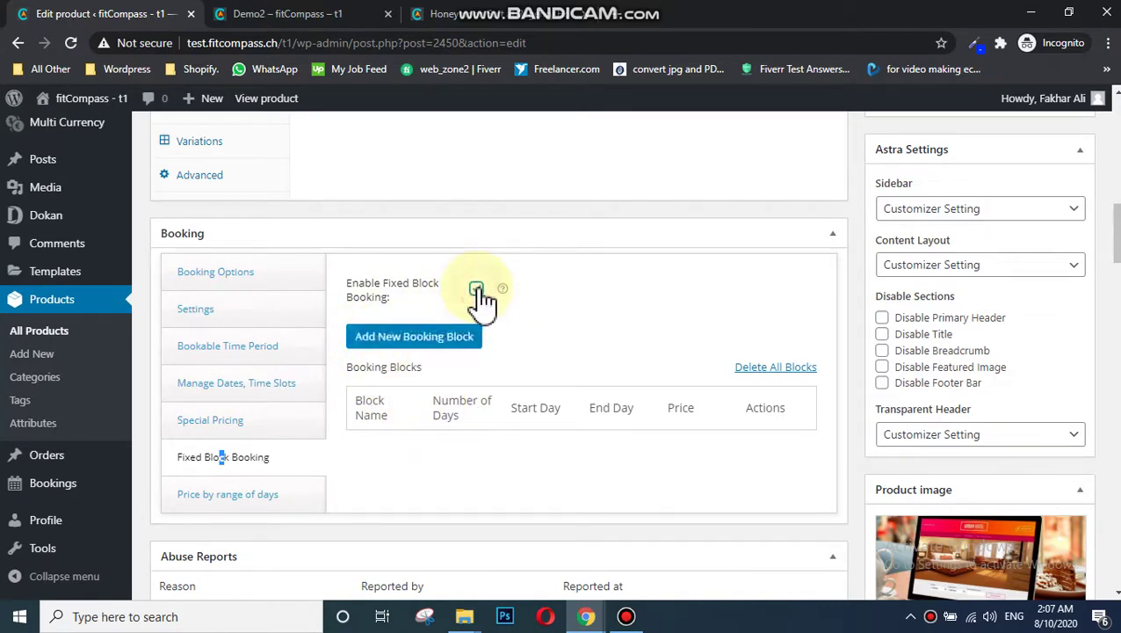
pyautogui.click(476, 290)
# Enable pricing by range of days and save a range for cheoose name 1: 1 to 60 days, 10 per day, fixed price 200.
pyautogui.click(212, 498)
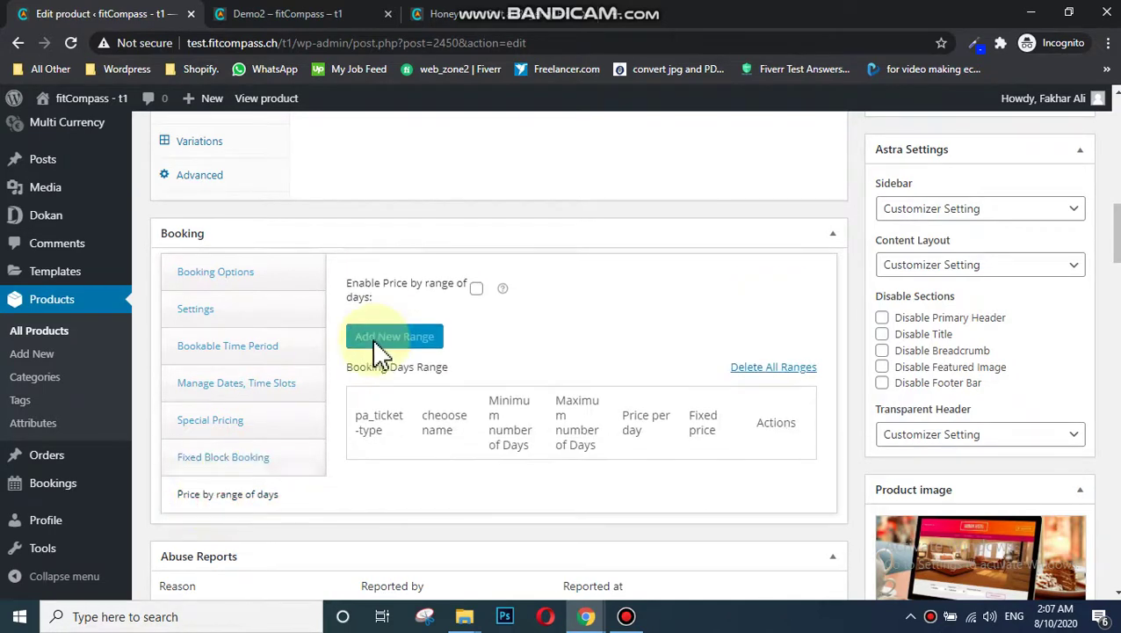
pyautogui.click(477, 290)
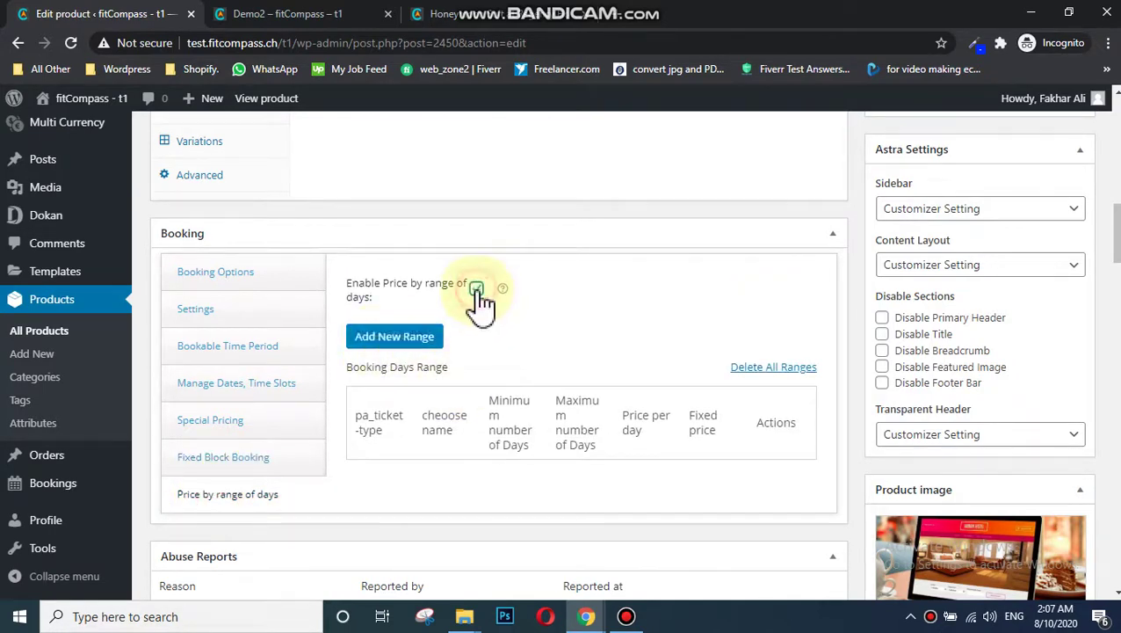
pyautogui.click(381, 342)
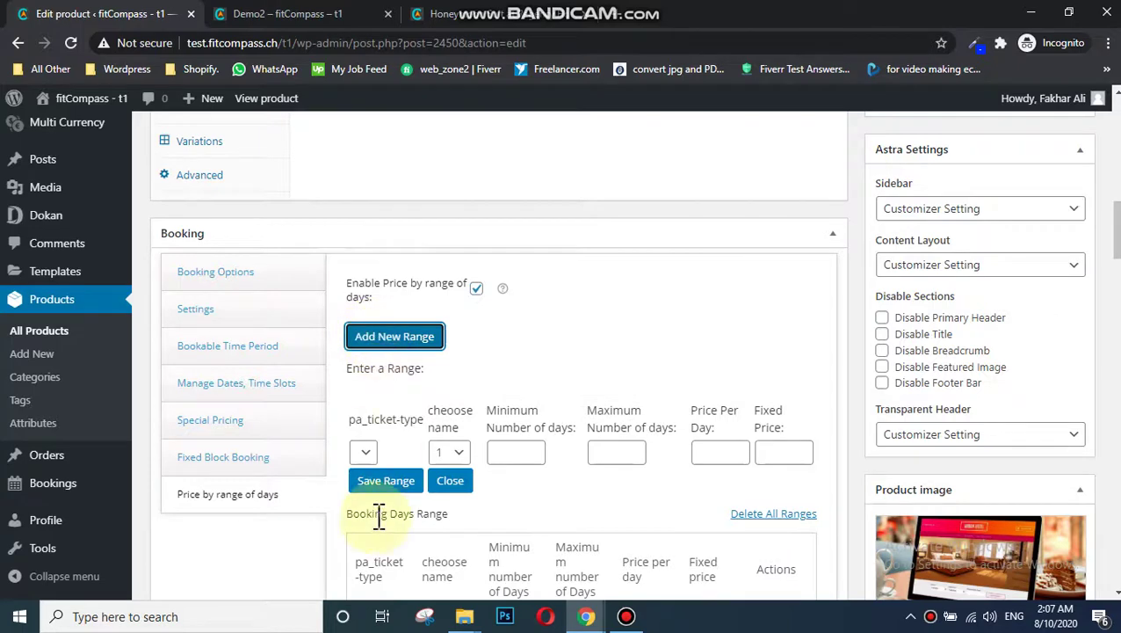
pyautogui.scroll(-3, 831, 324)
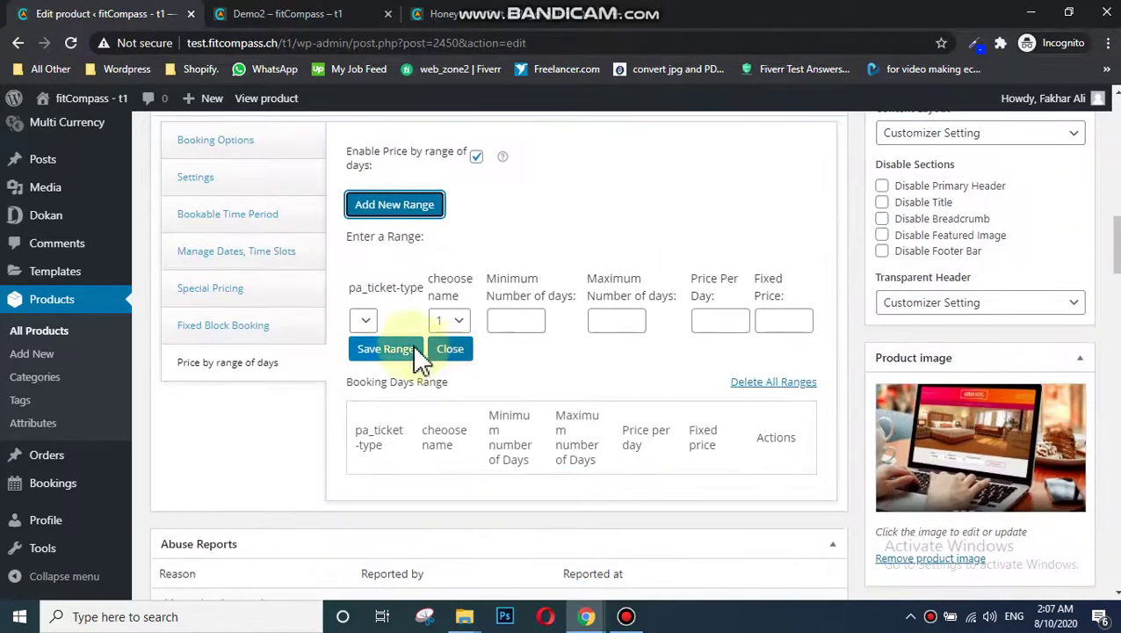
pyautogui.click(508, 318)
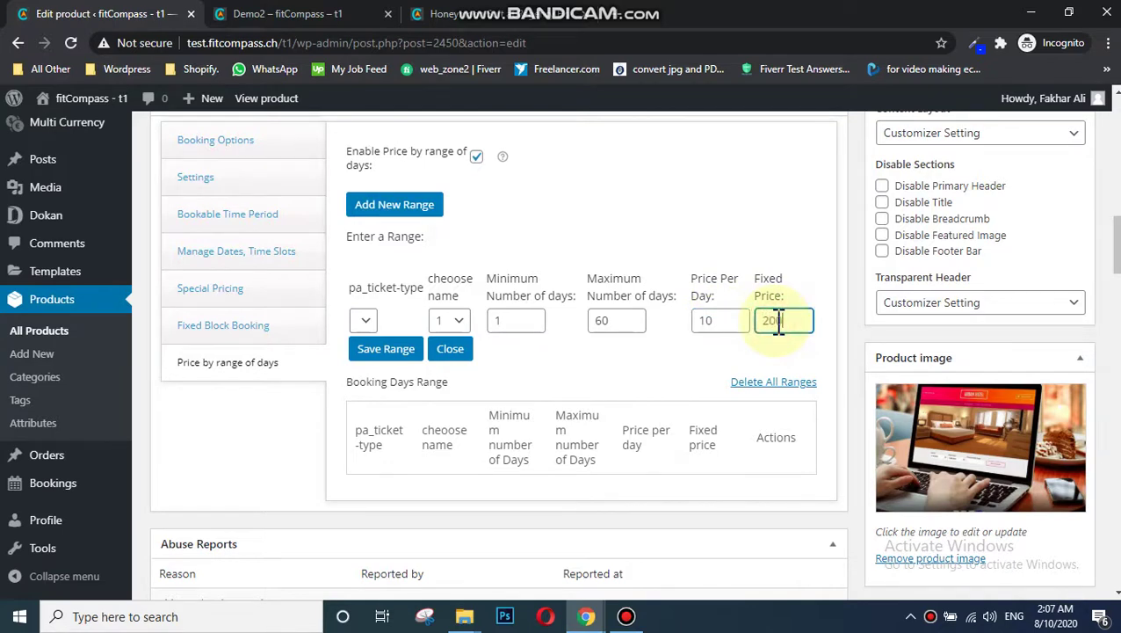
pyautogui.click(779, 321)
pyautogui.write('200')
pyautogui.click(387, 350)
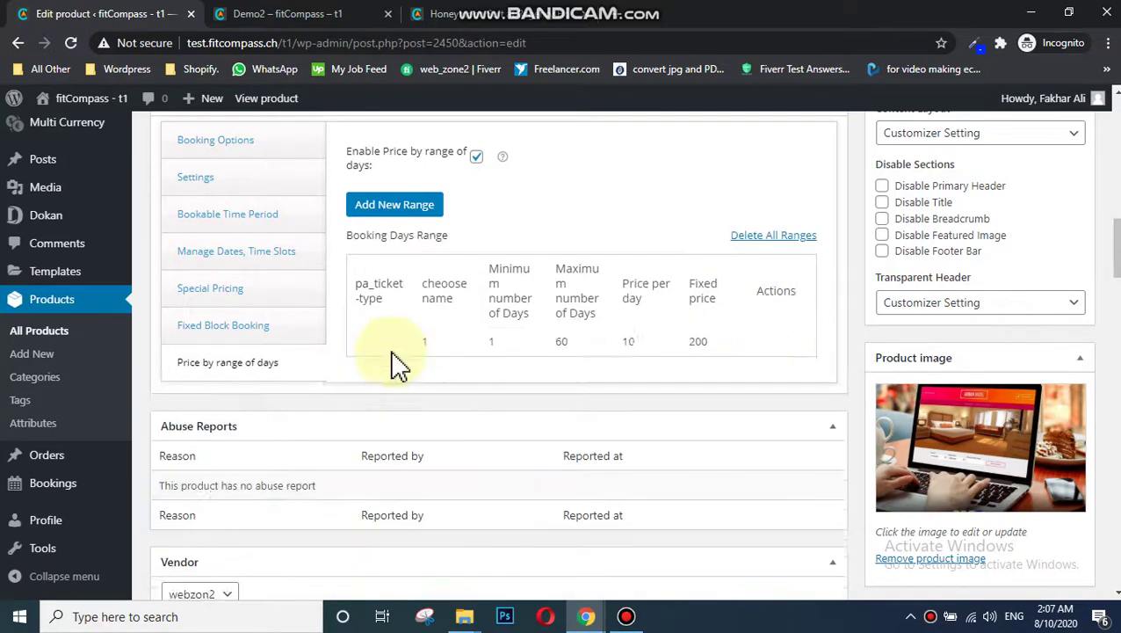
# Update the Demo2 product to save its booking settings.
pyautogui.scroll(-3, 498, 351)
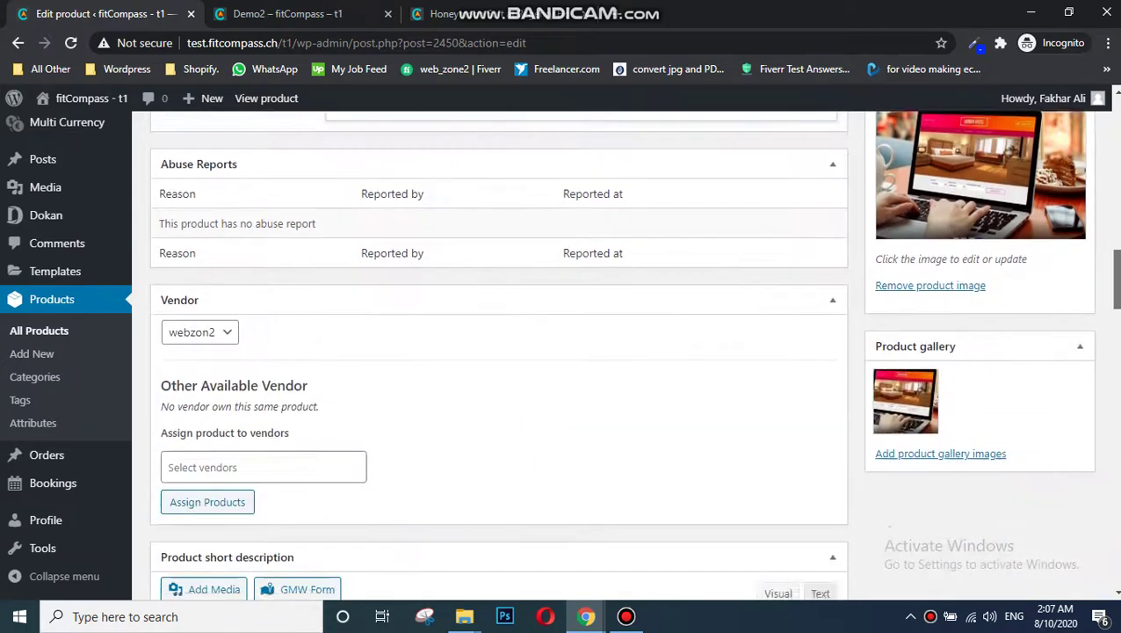
pyautogui.press('Home')
pyautogui.click(1060, 575)
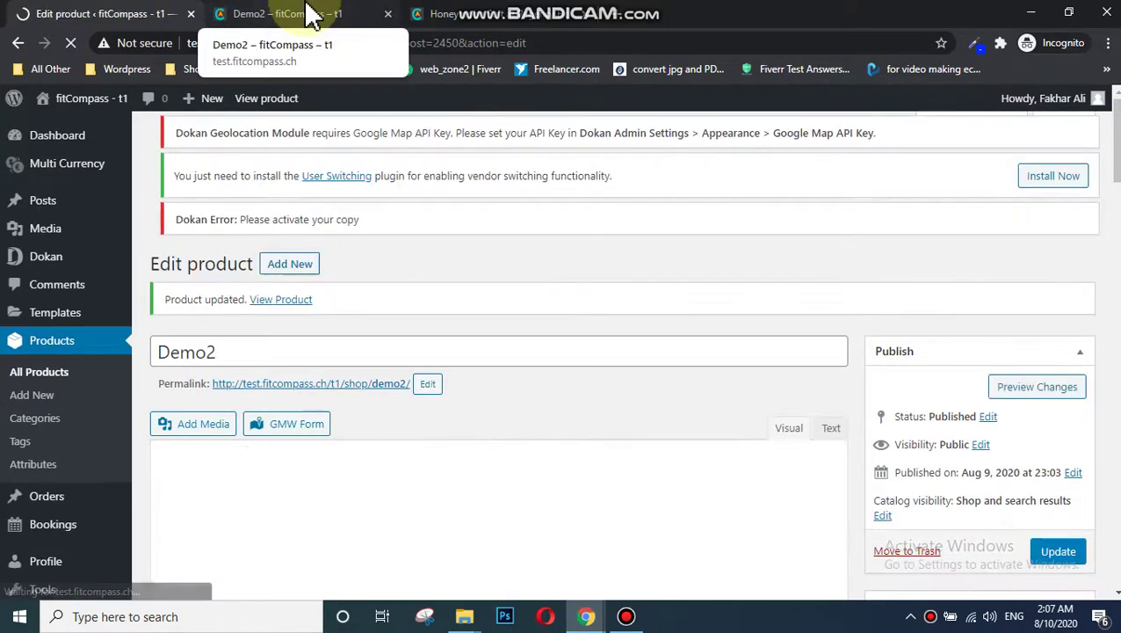
# Reload the Demo2 shop page and choose ticket type 1 Session and cheoose name 1.
pyautogui.click(312, 14)
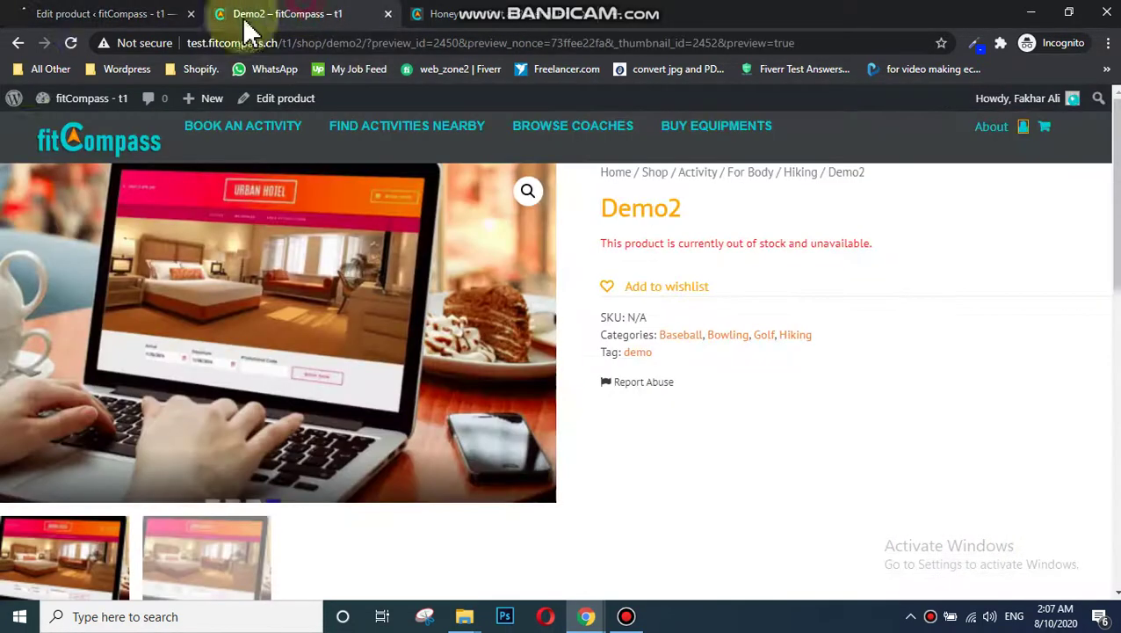
pyautogui.click(72, 43)
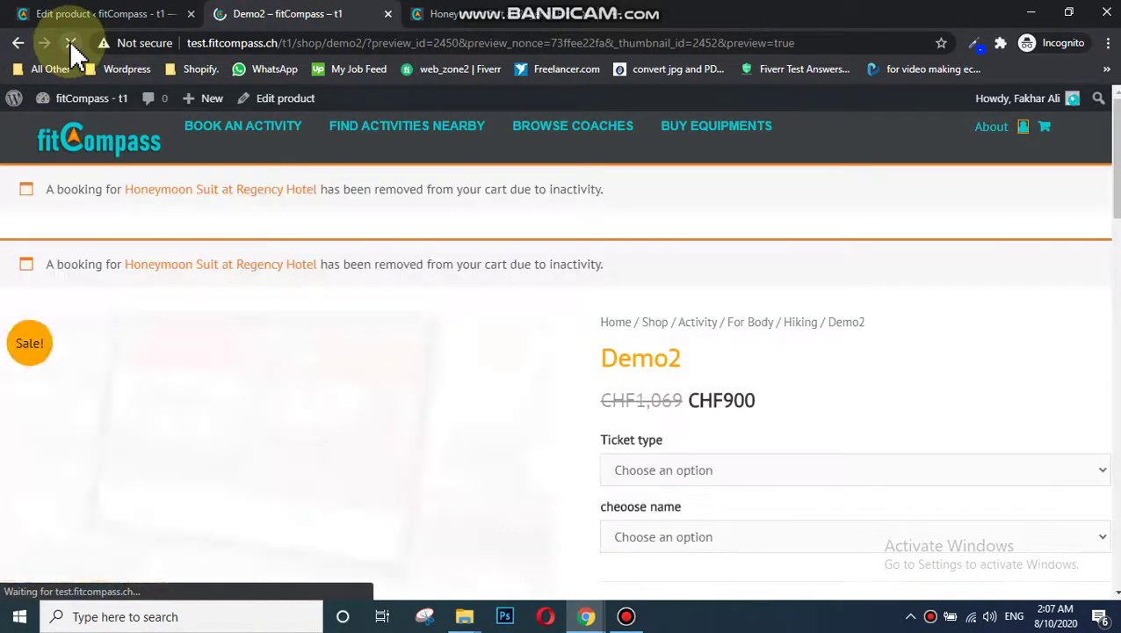
pyautogui.scroll(-2, 870, 369)
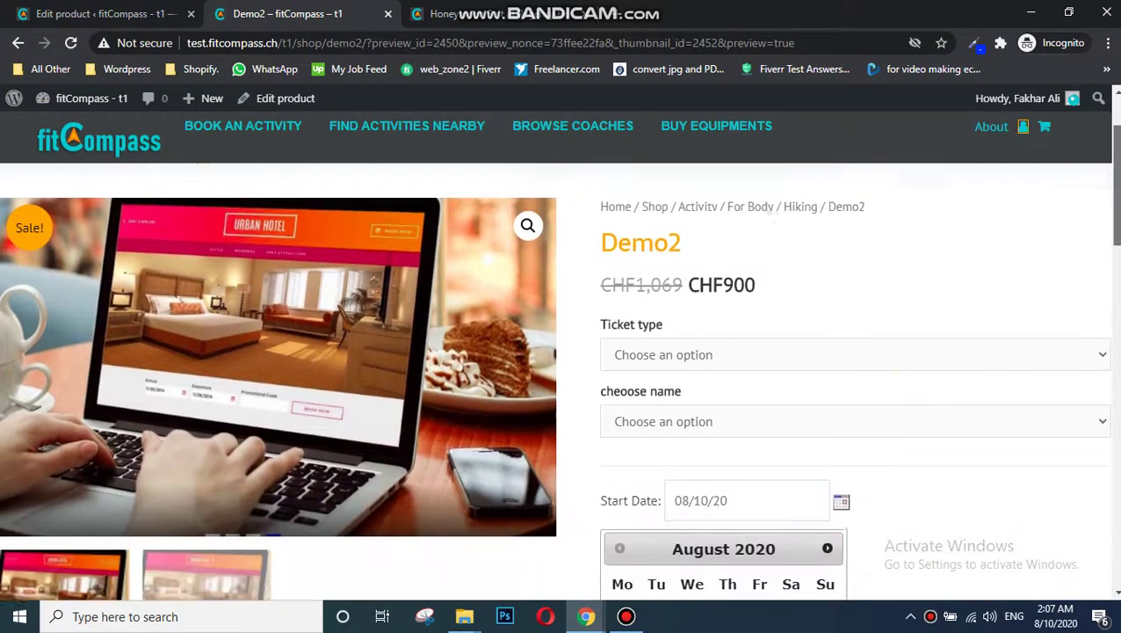
pyautogui.click(870, 347)
pyautogui.click(793, 380)
pyautogui.click(790, 418)
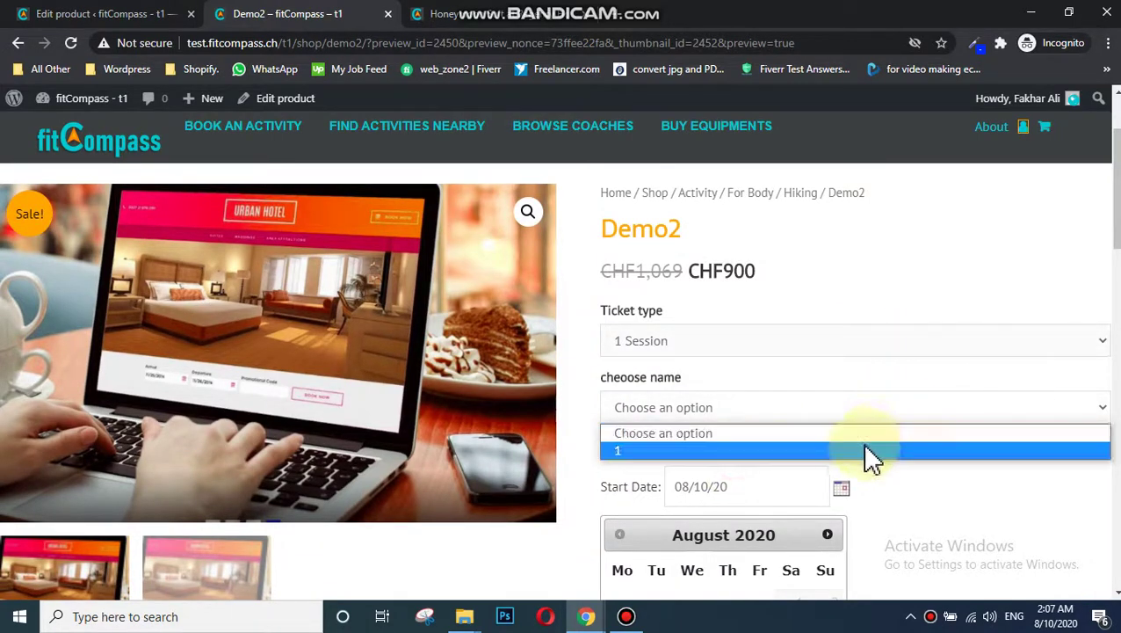
pyautogui.click(866, 450)
# Book Demo2 from 08/11/20 to 08/21/20 and add it to the cart.
pyautogui.scroll(-3, 694, 444)
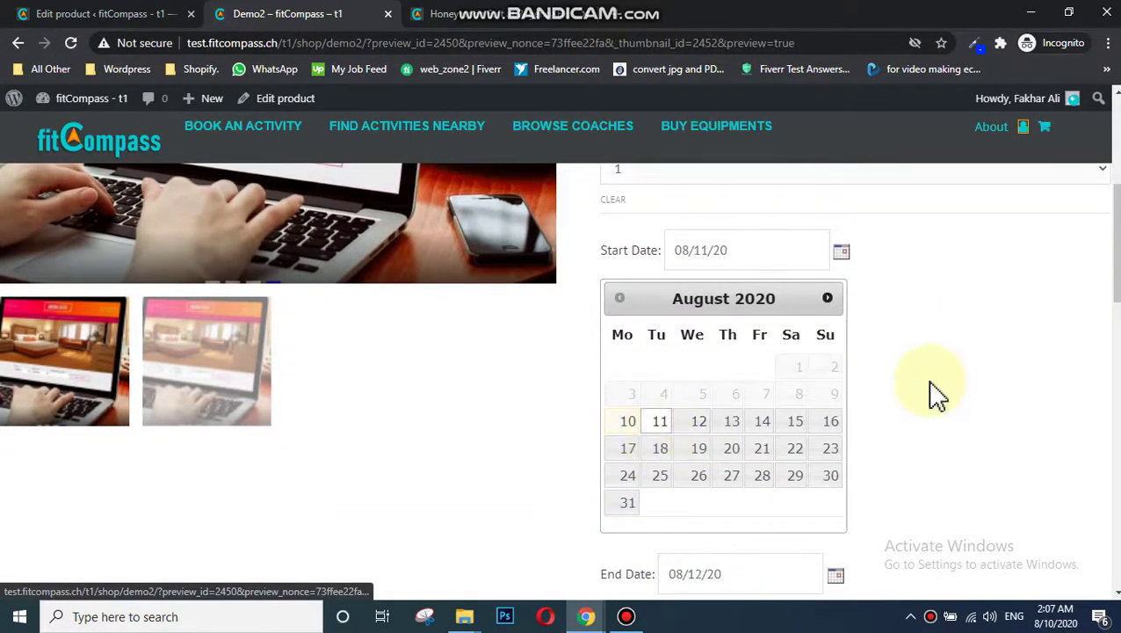
pyautogui.scroll(-4, 1068, 233)
pyautogui.click(757, 420)
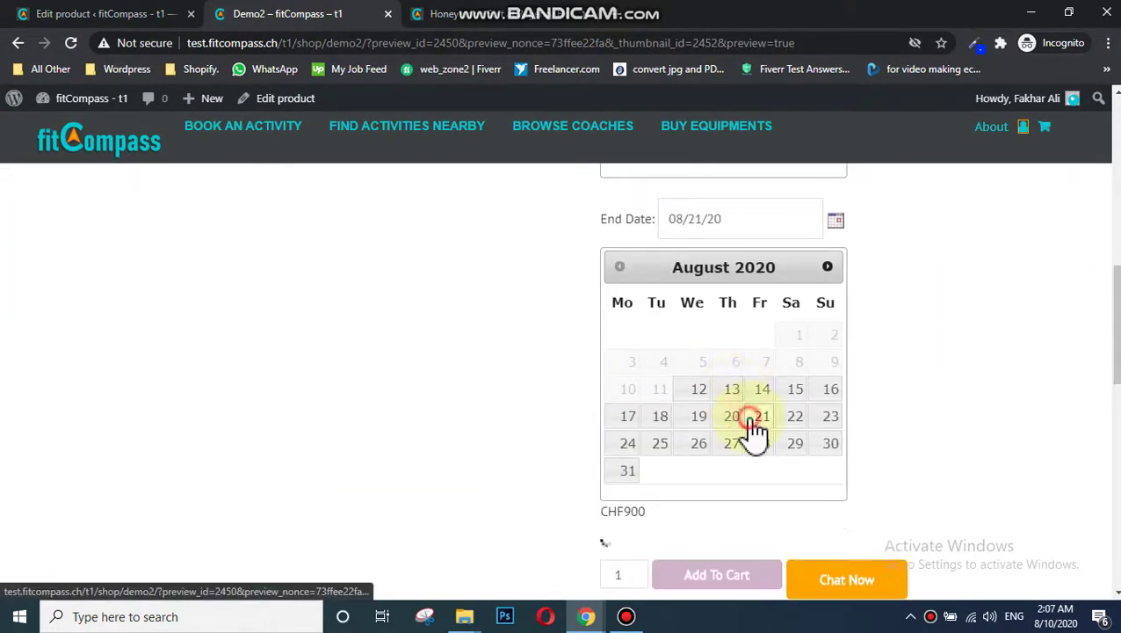
pyautogui.scroll(-2, 751, 426)
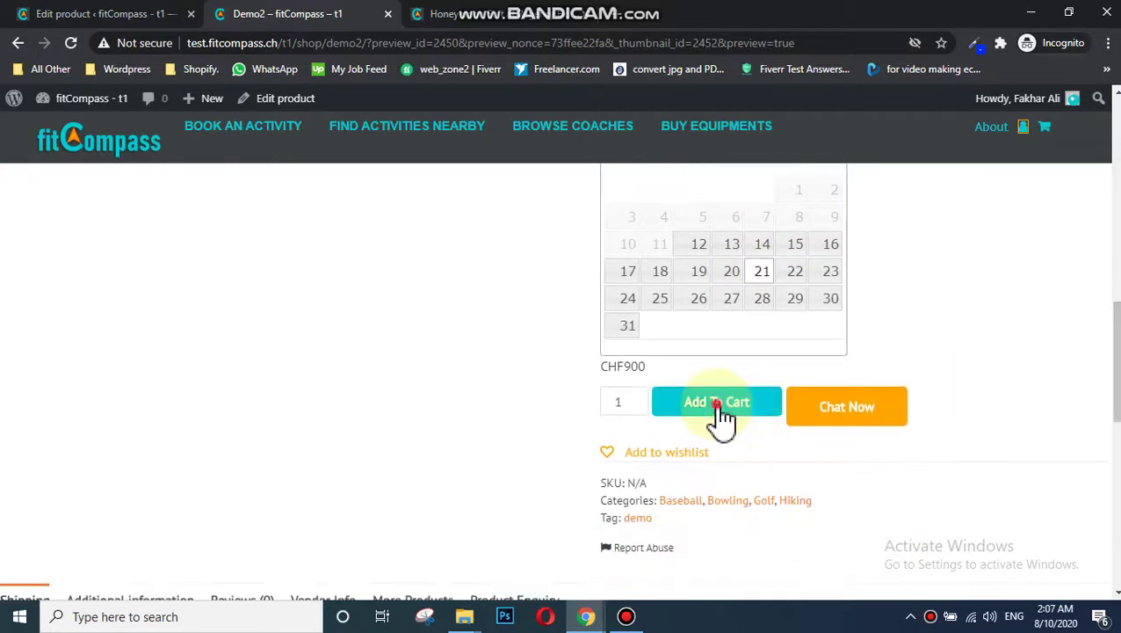
pyautogui.click(717, 405)
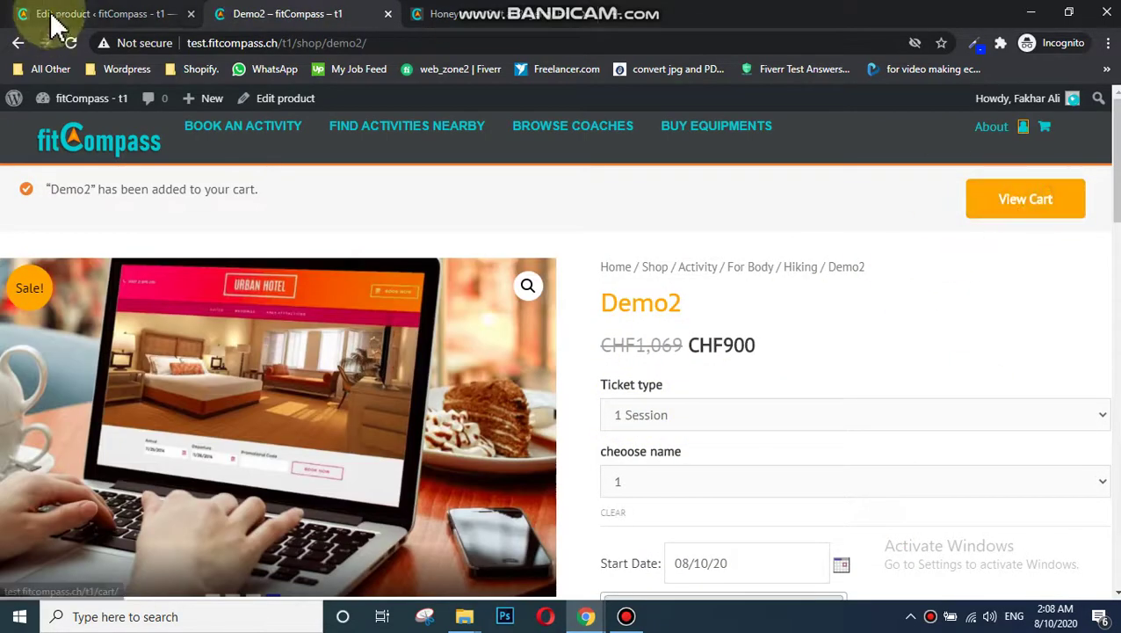
pyautogui.click(625, 616)
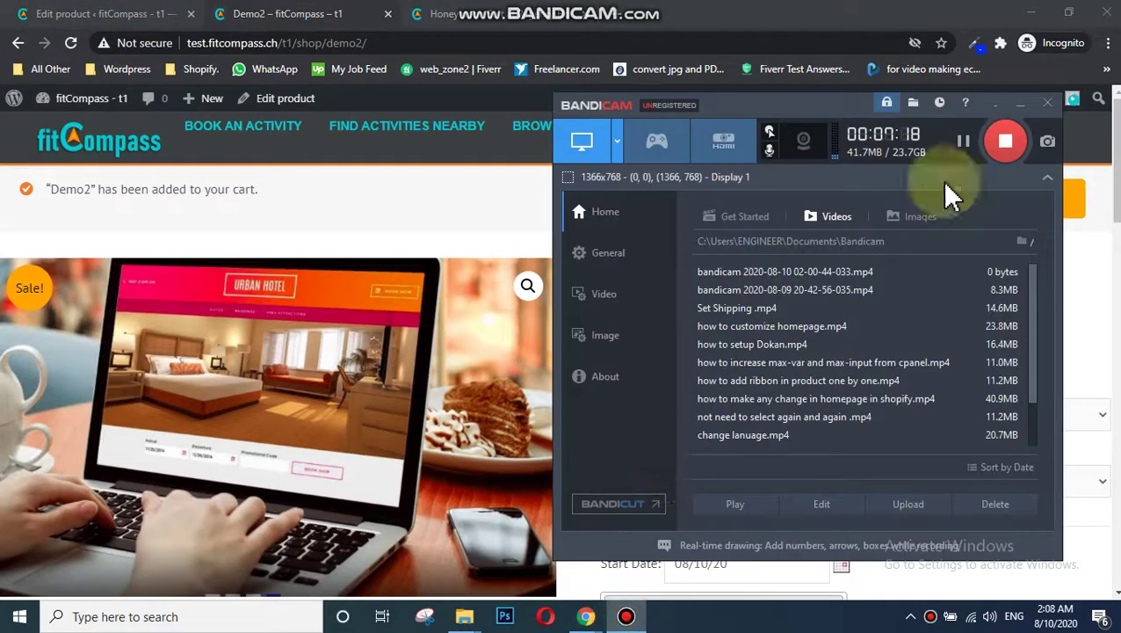